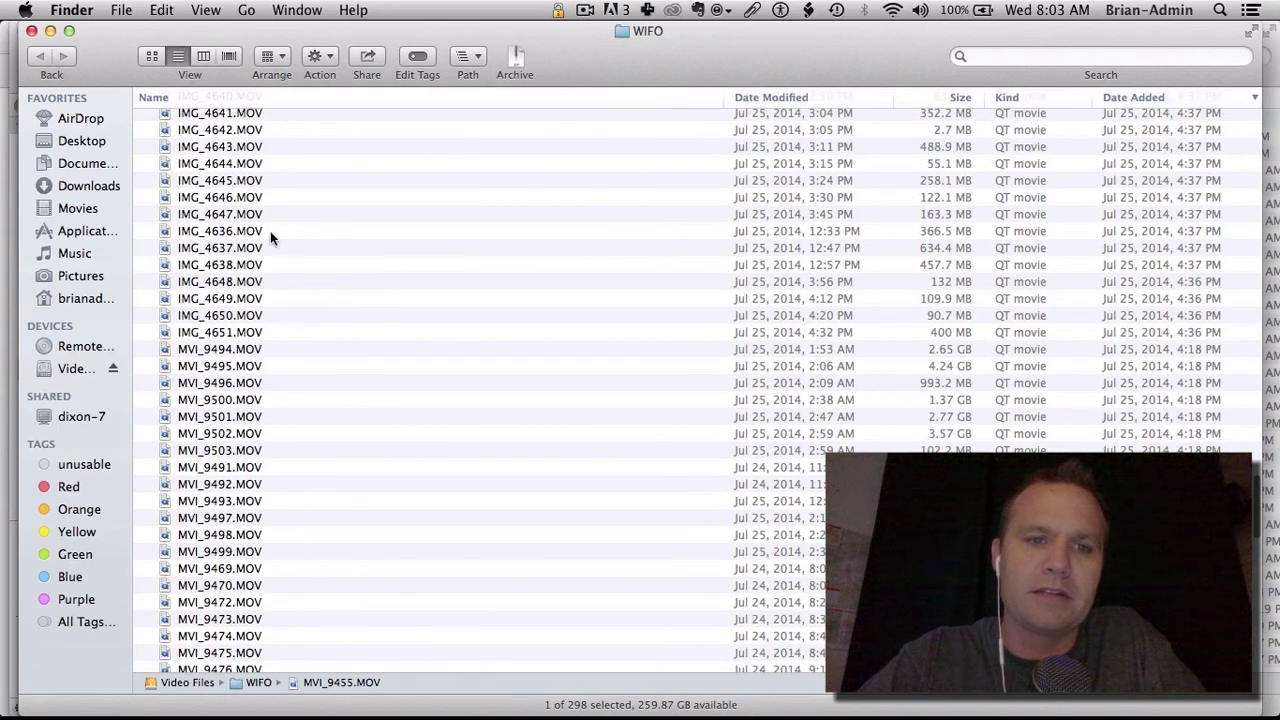
Step: Preview the IMG_4636.MOV and MVI_9456.MOV clips in the WIFO folder
click(264, 231)
key(space)
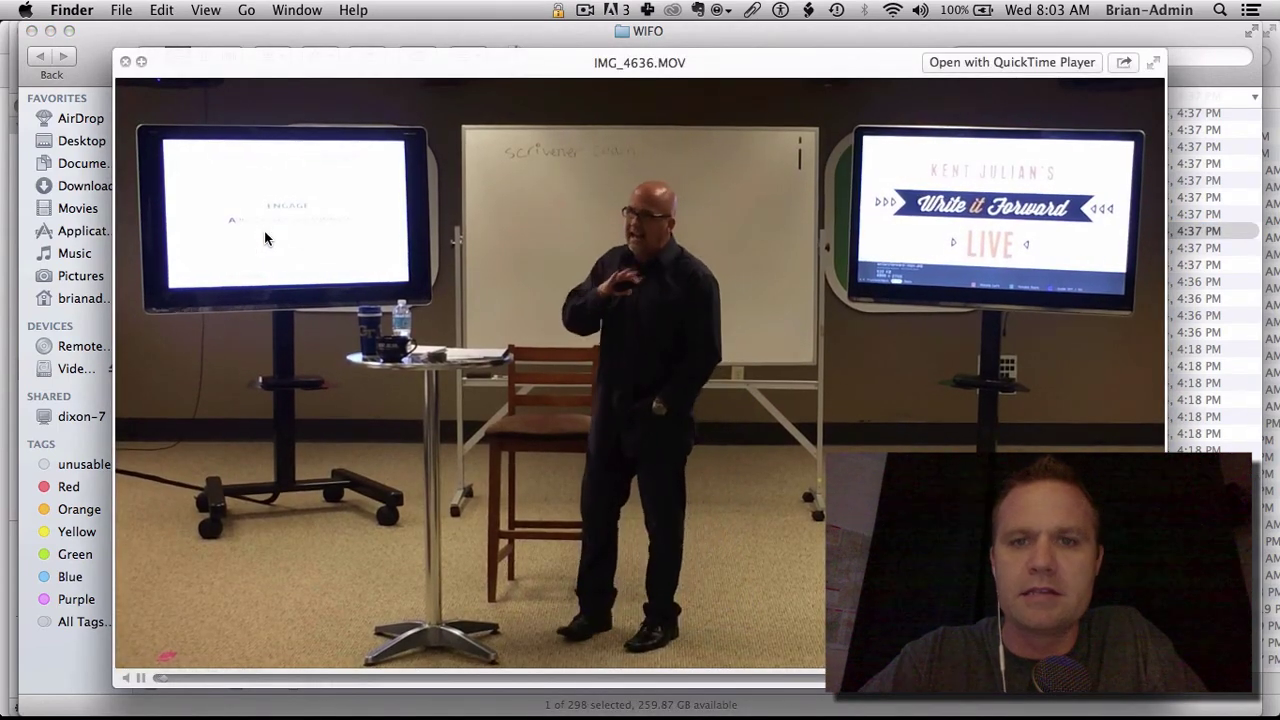
key(space)
scroll(363, 318, down, 15)
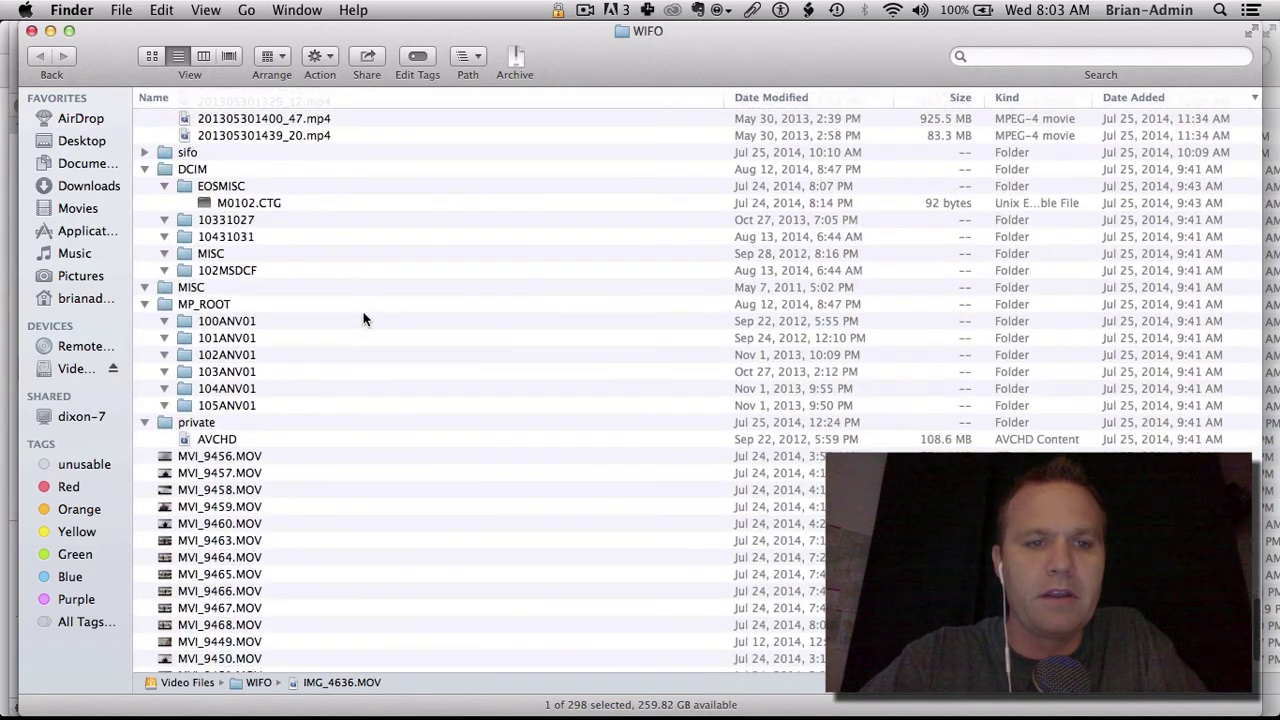
scroll(355, 330, down, 3)
click(240, 380)
key(space)
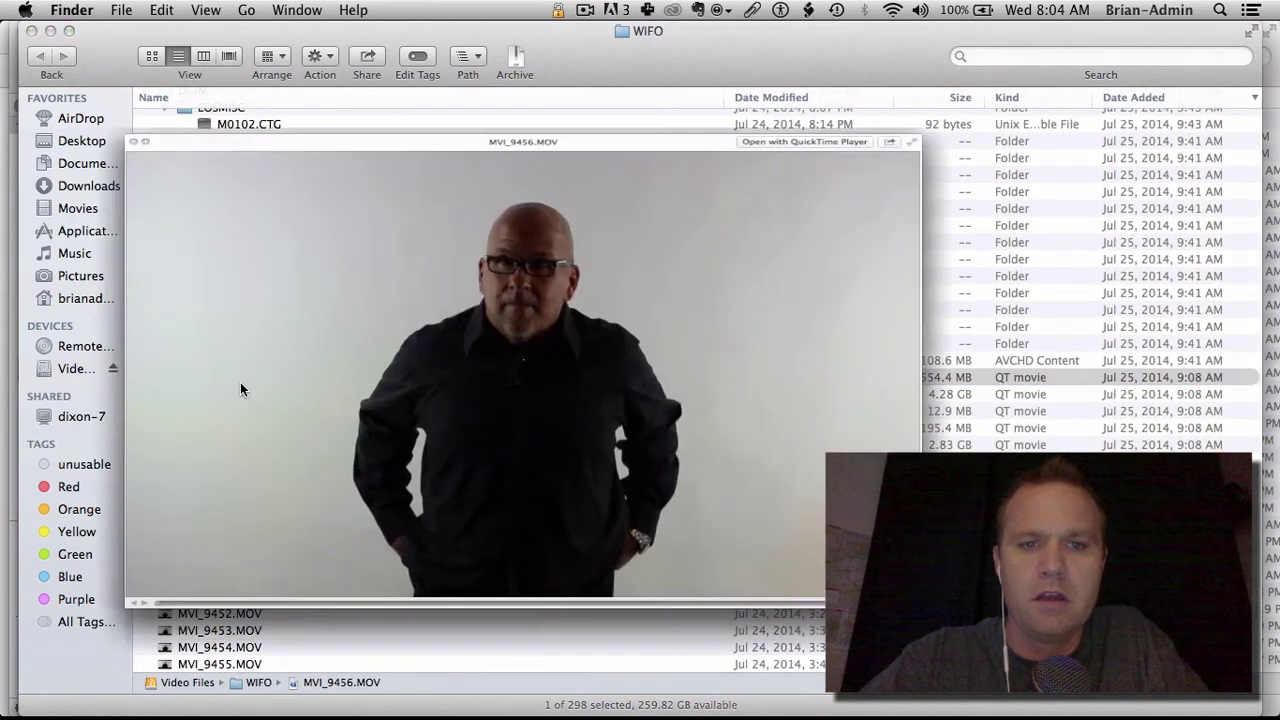
key(space)
Step: Preview the MVI_9464.MOV and MVI_9459.MOV clips to compare their content
click(209, 479)
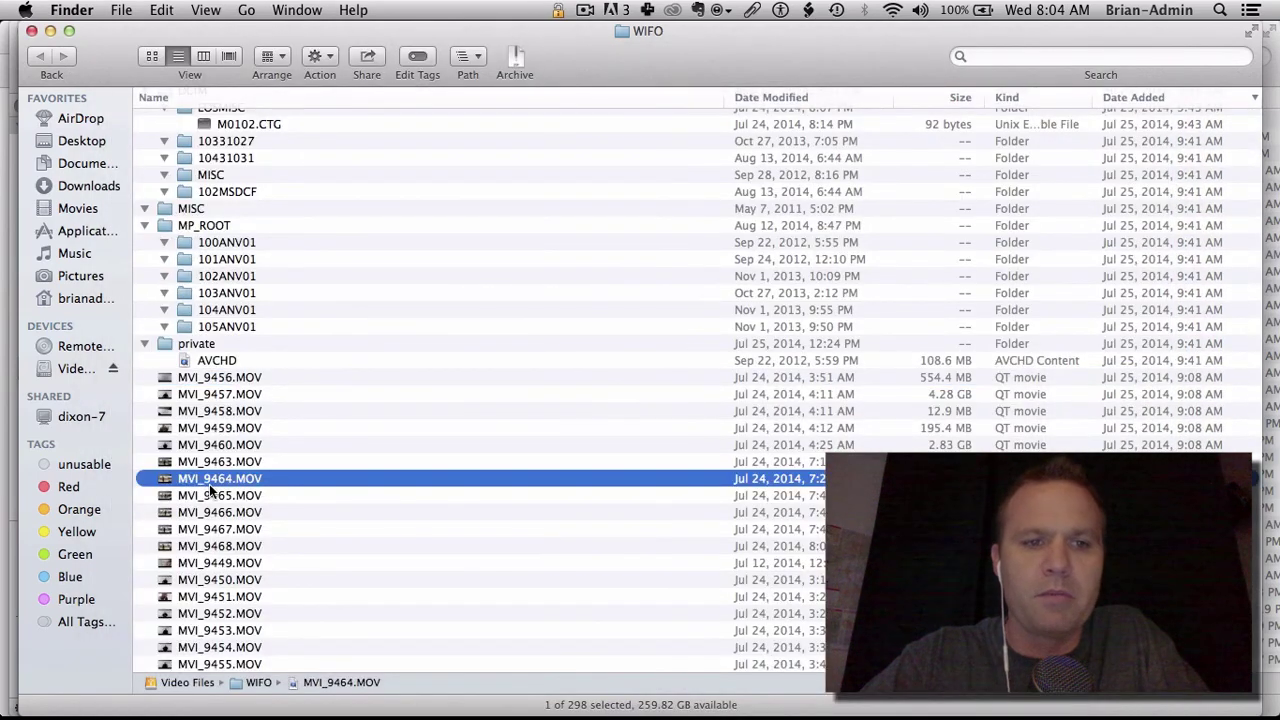
key(space)
key(space)
click(219, 428)
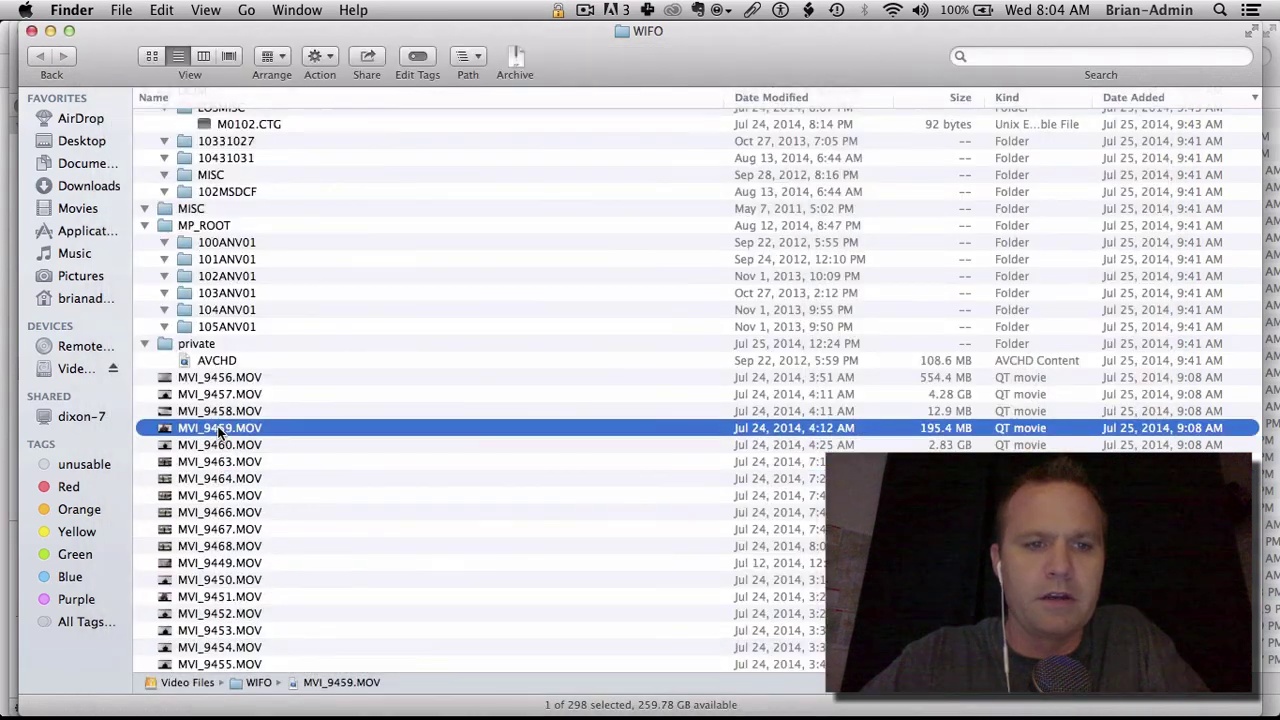
key(space)
key(space)
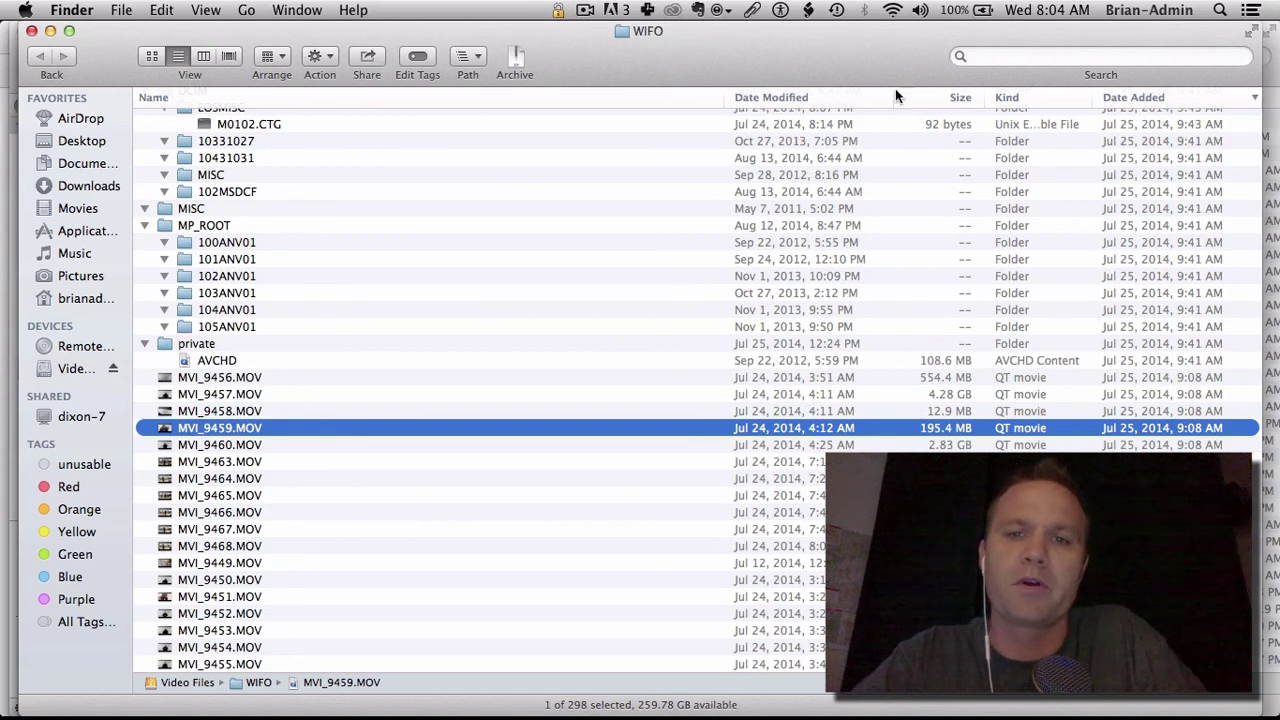
Step: Sort the WIFO folder's file list by date modified and select MVI_9450.MOV
click(800, 95)
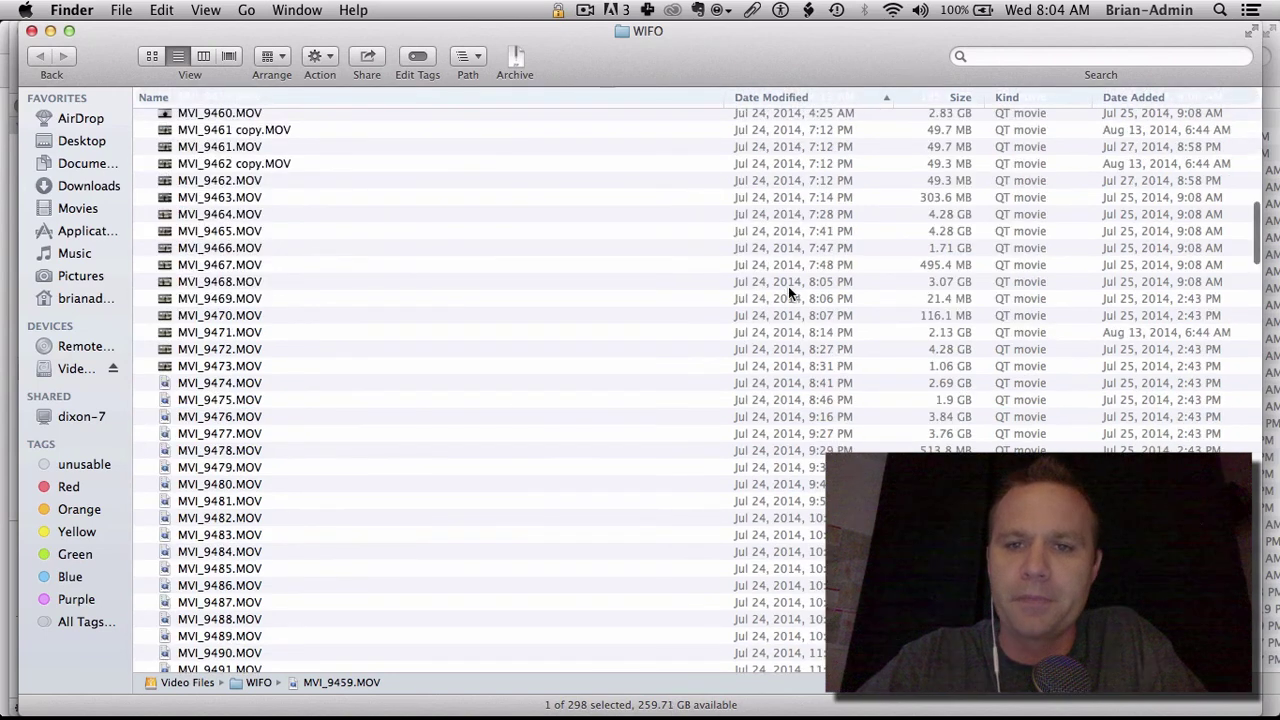
scroll(788, 286, up, 10)
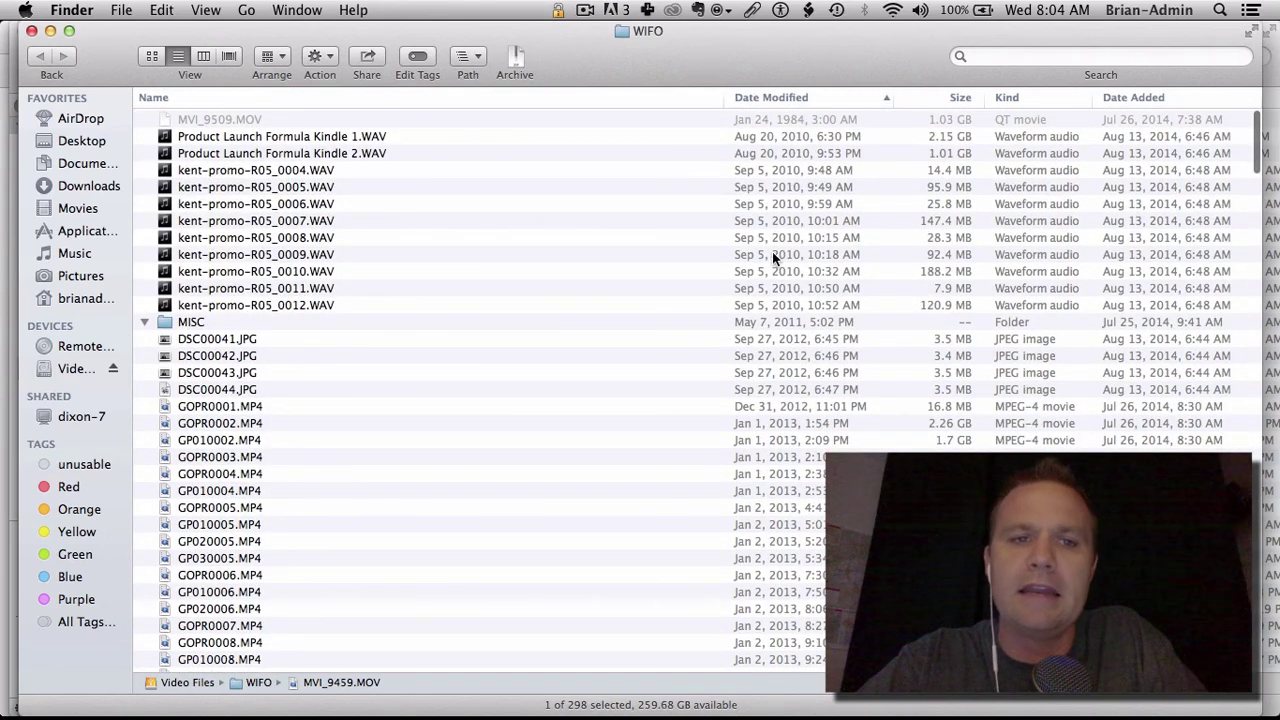
scroll(453, 469, down, 10)
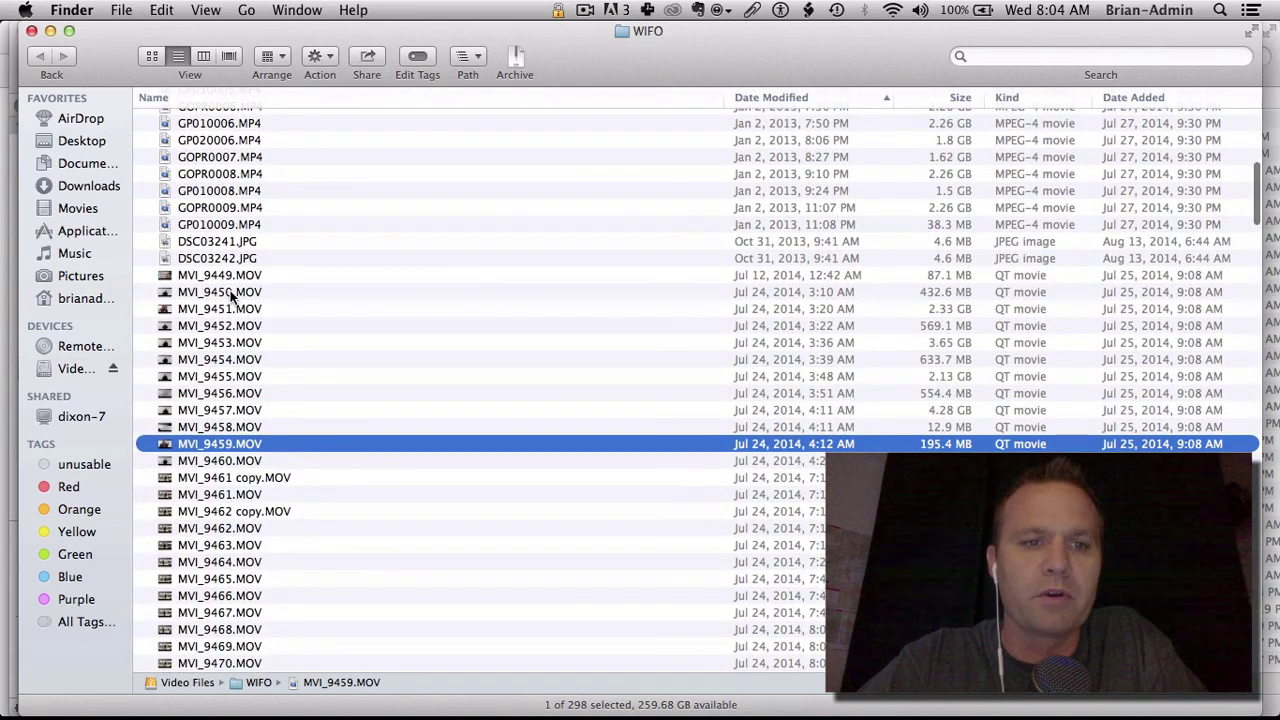
click(230, 292)
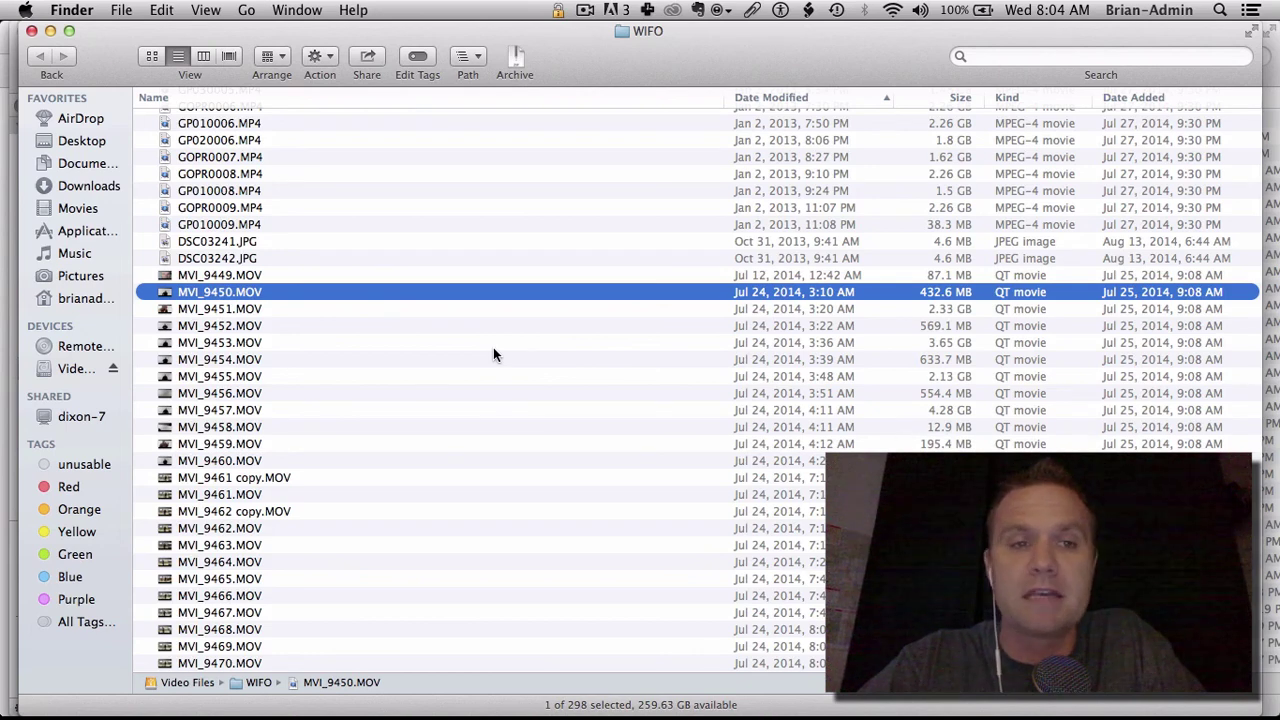
Step: Preview the MVI_9449.MOV and MVI_9450.MOV clips in turn
click(252, 276)
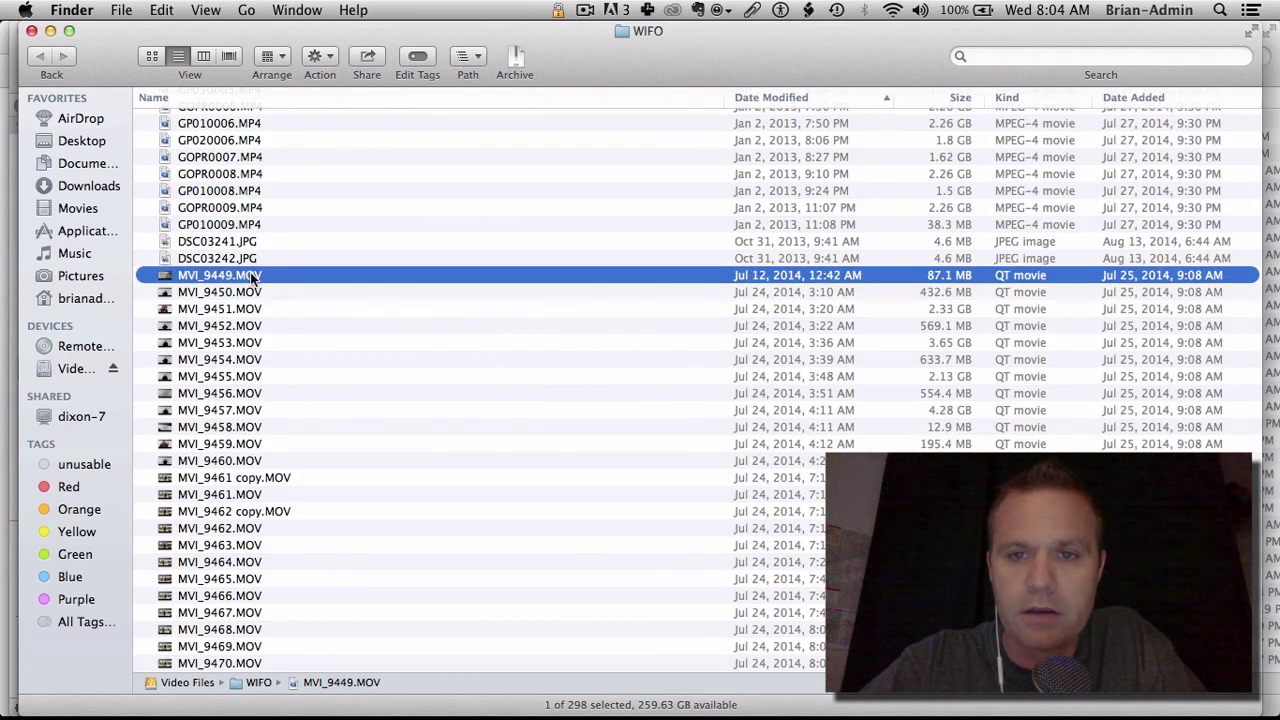
key(space)
key(space)
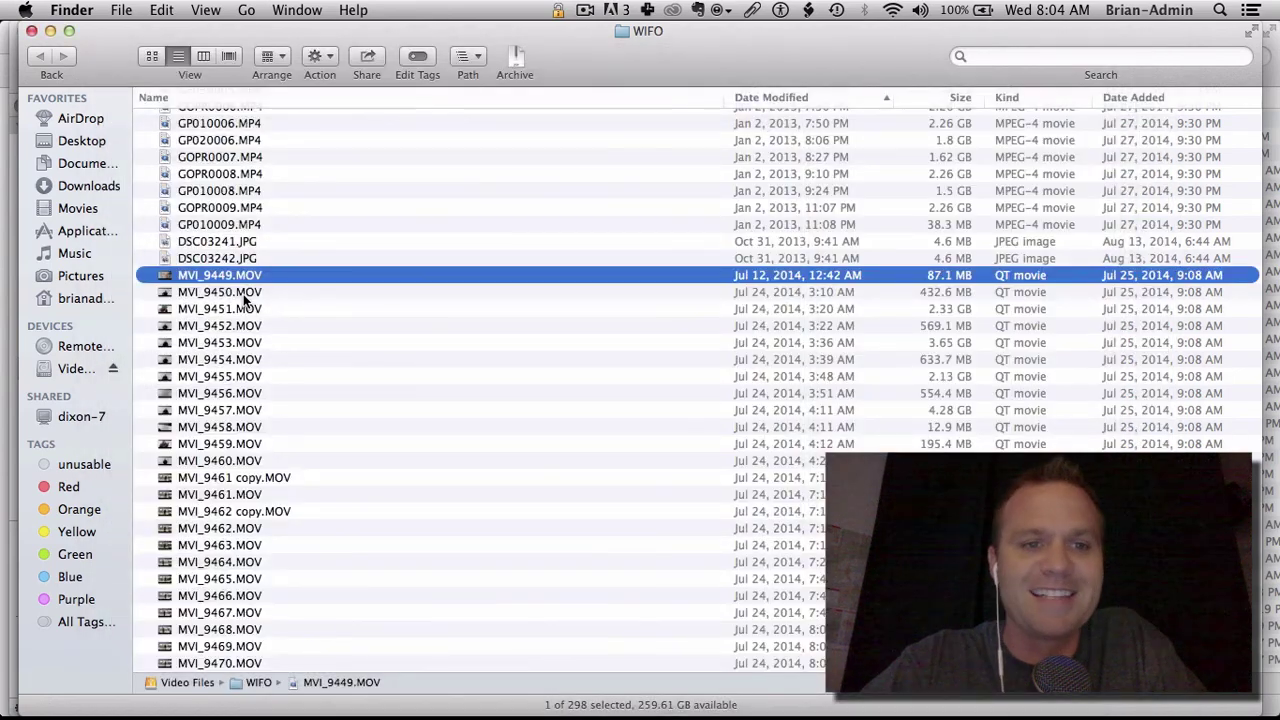
click(243, 294)
key(space)
key(space)
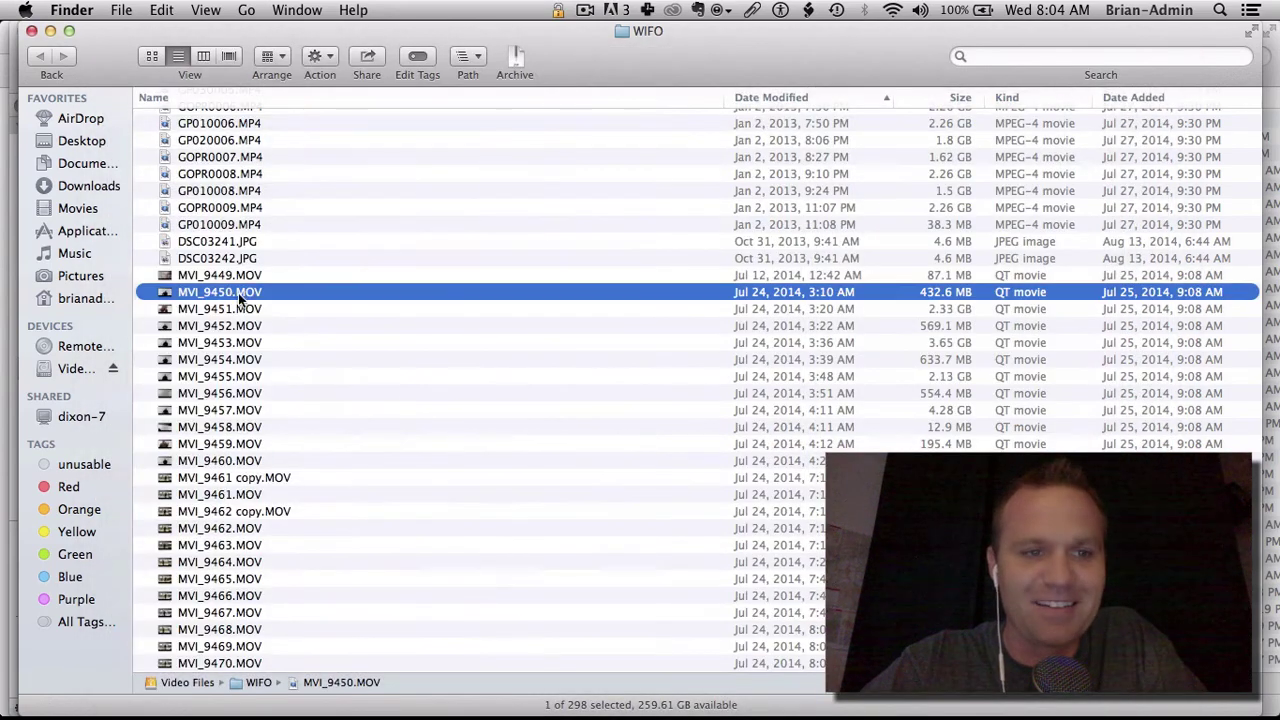
Step: Preview the MVI_9451.MOV, MVI_9452.MOV and MVI_9453.MOV clips one after another
click(224, 308)
key(space)
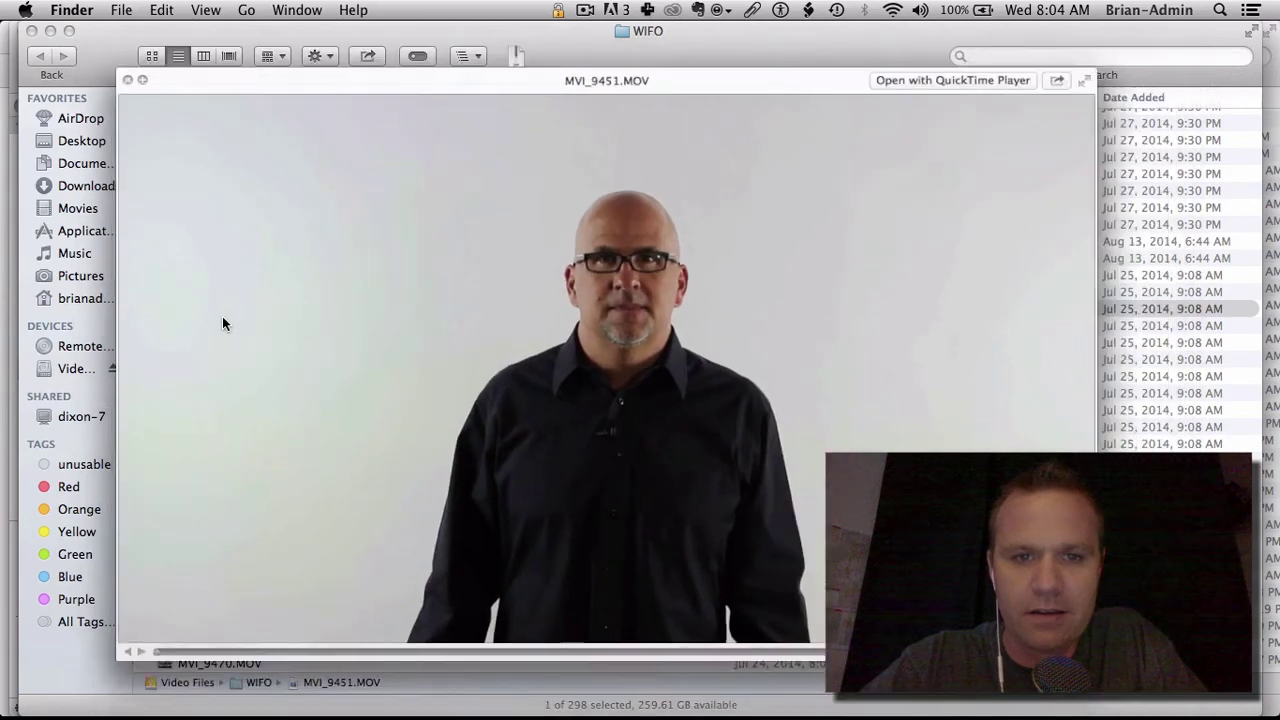
key(space)
click(217, 328)
key(space)
key(space)
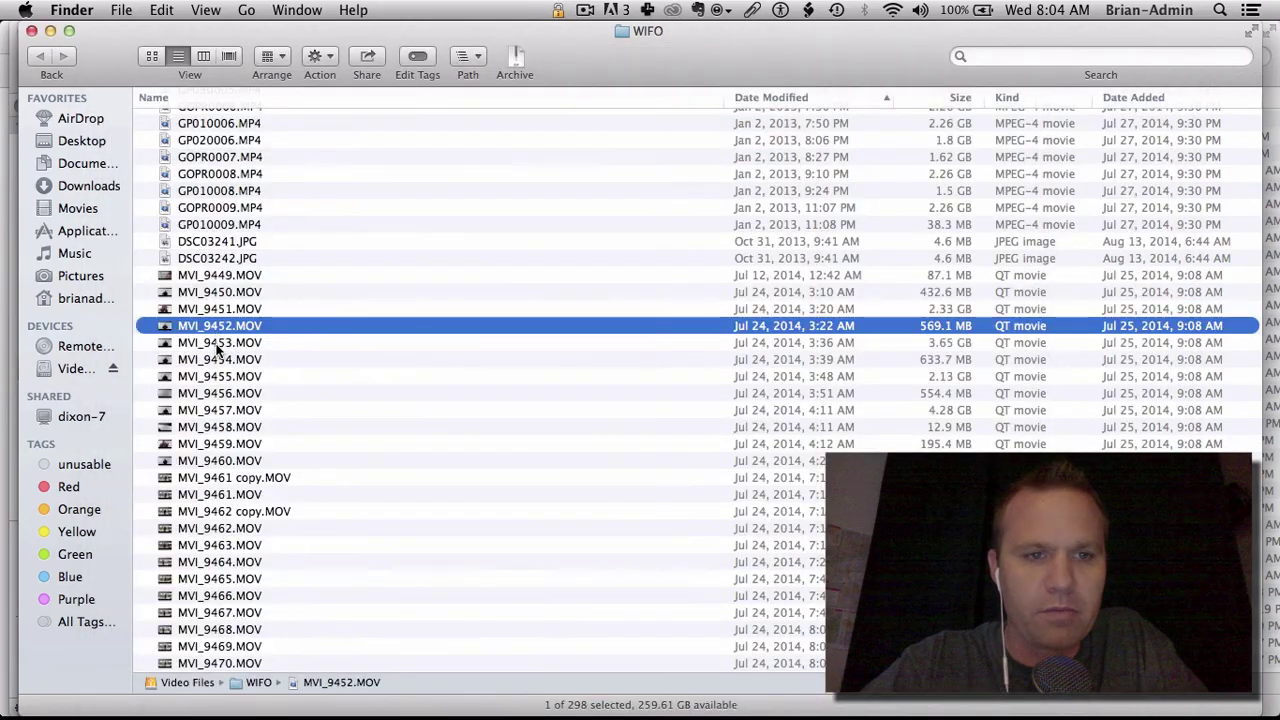
click(218, 343)
key(space)
key(space)
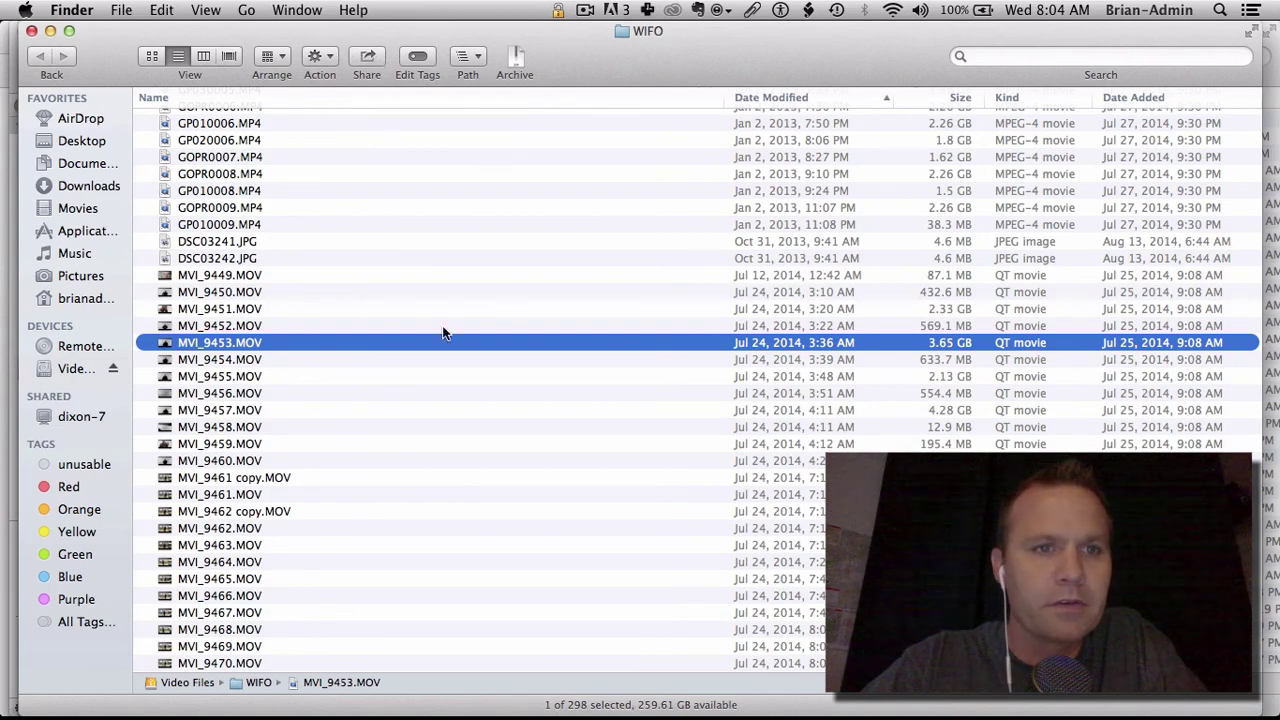
Step: Show the WIFO folder as icons and select the clips MVI_9450.MOV through MVI_9460.MOV
click(151, 57)
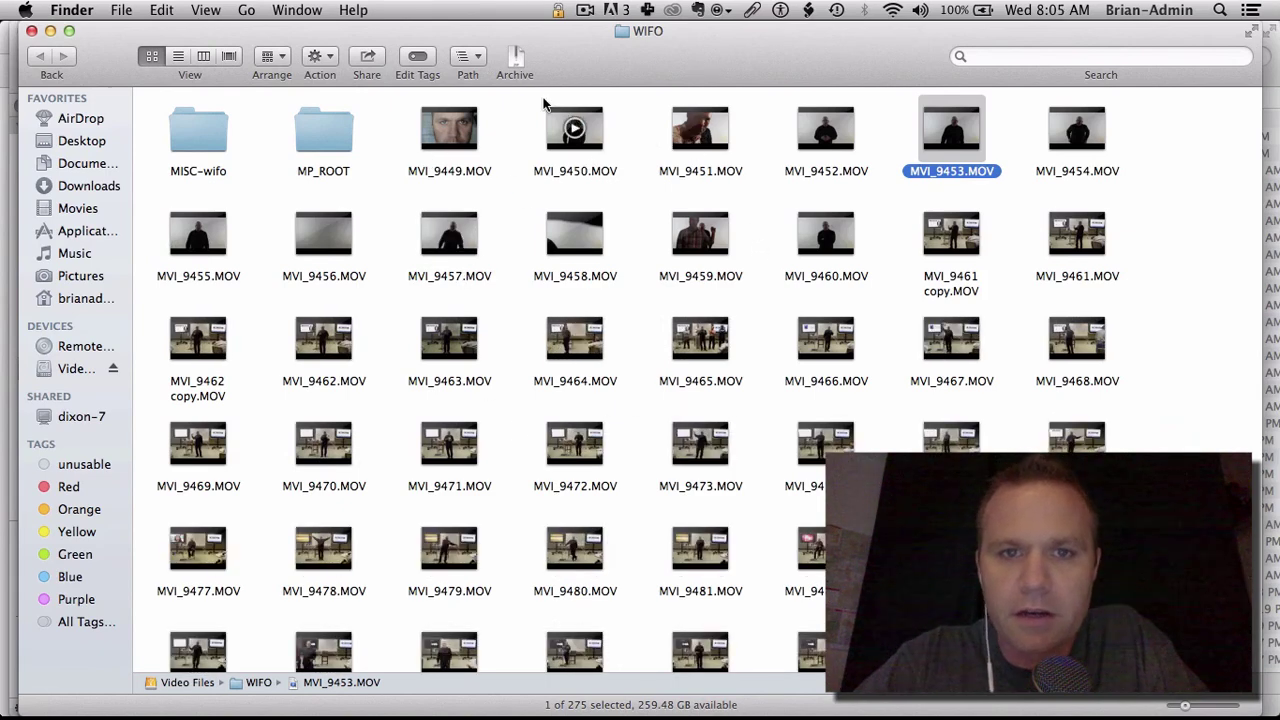
drag(528, 98, 1148, 164)
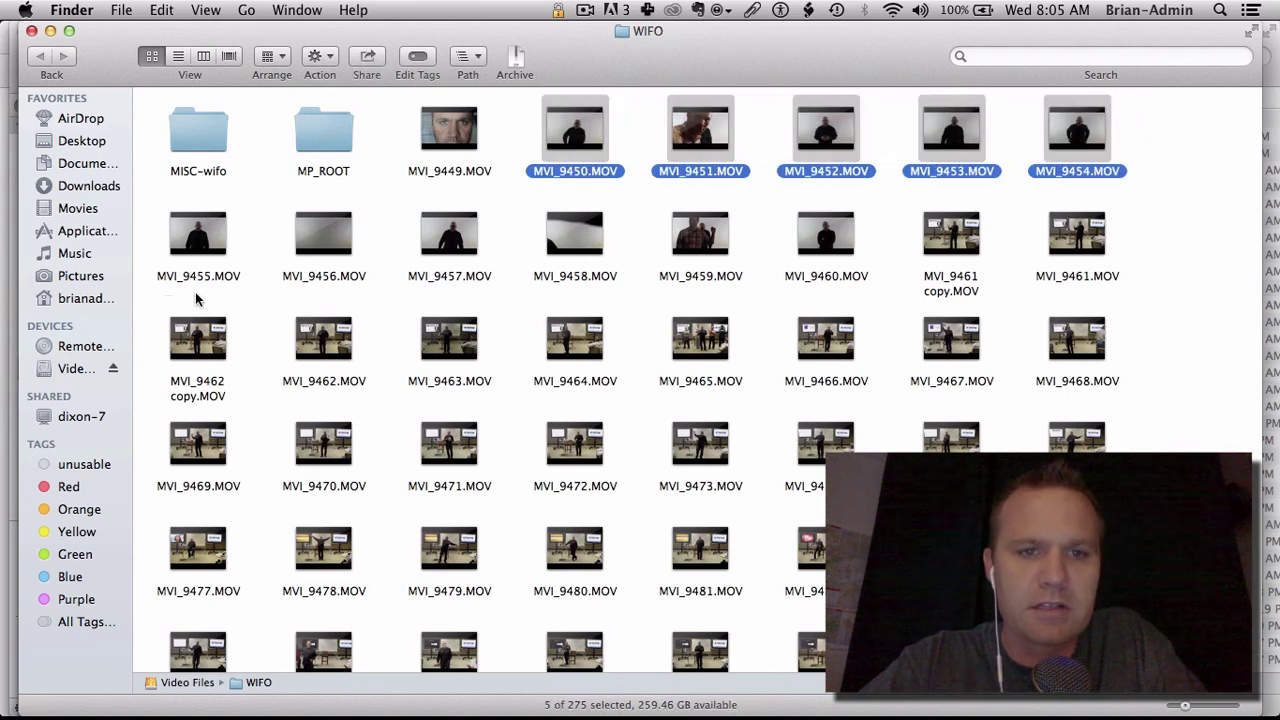
drag(196, 298, 849, 230)
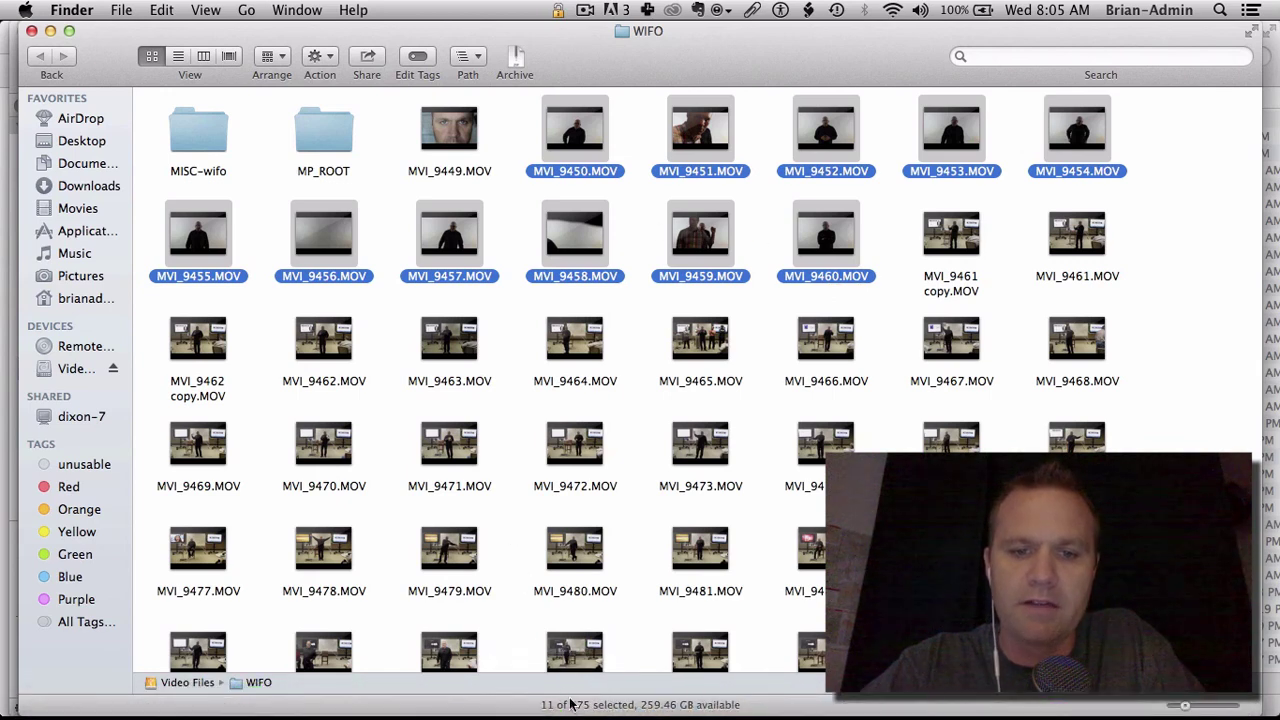
Step: Add the selected Finder clips to the Get Specified Finder Items action of the Automator workflow
key(super+Tab)
key(super+Tab)
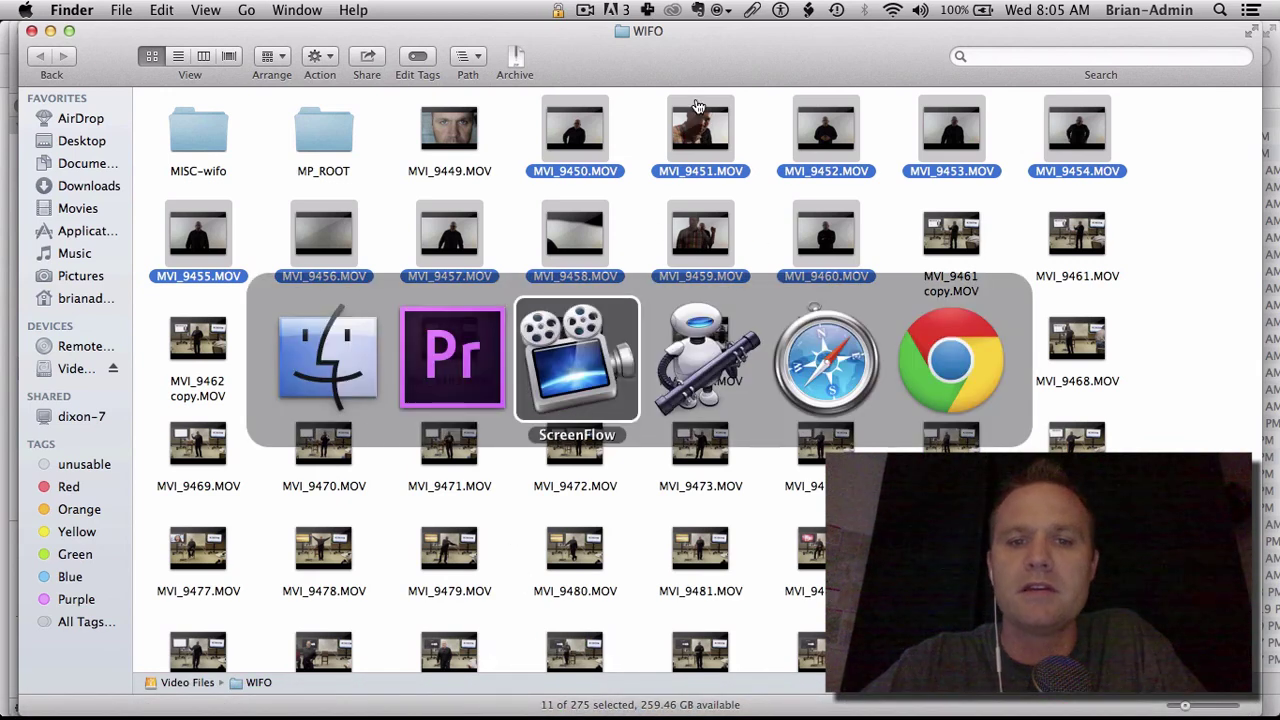
key(super+Tab)
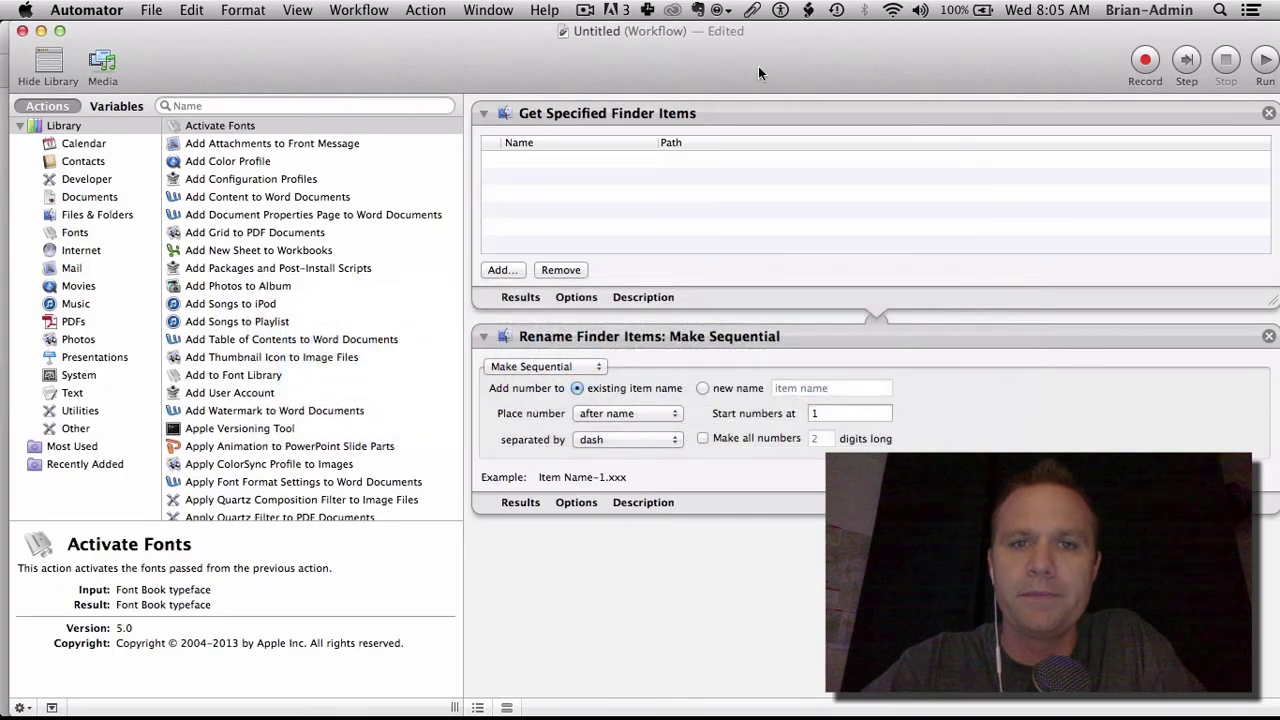
key(super+Tab)
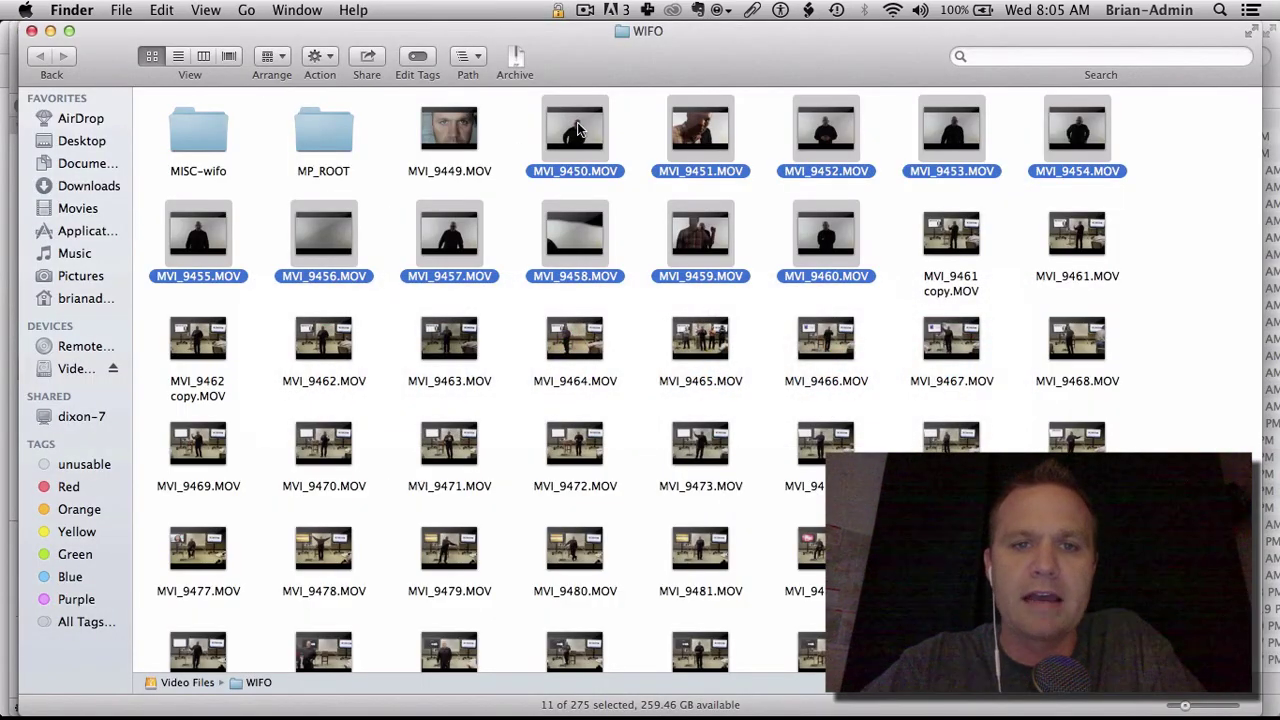
key(super+Tab)
drag(619, 150, 730, 262)
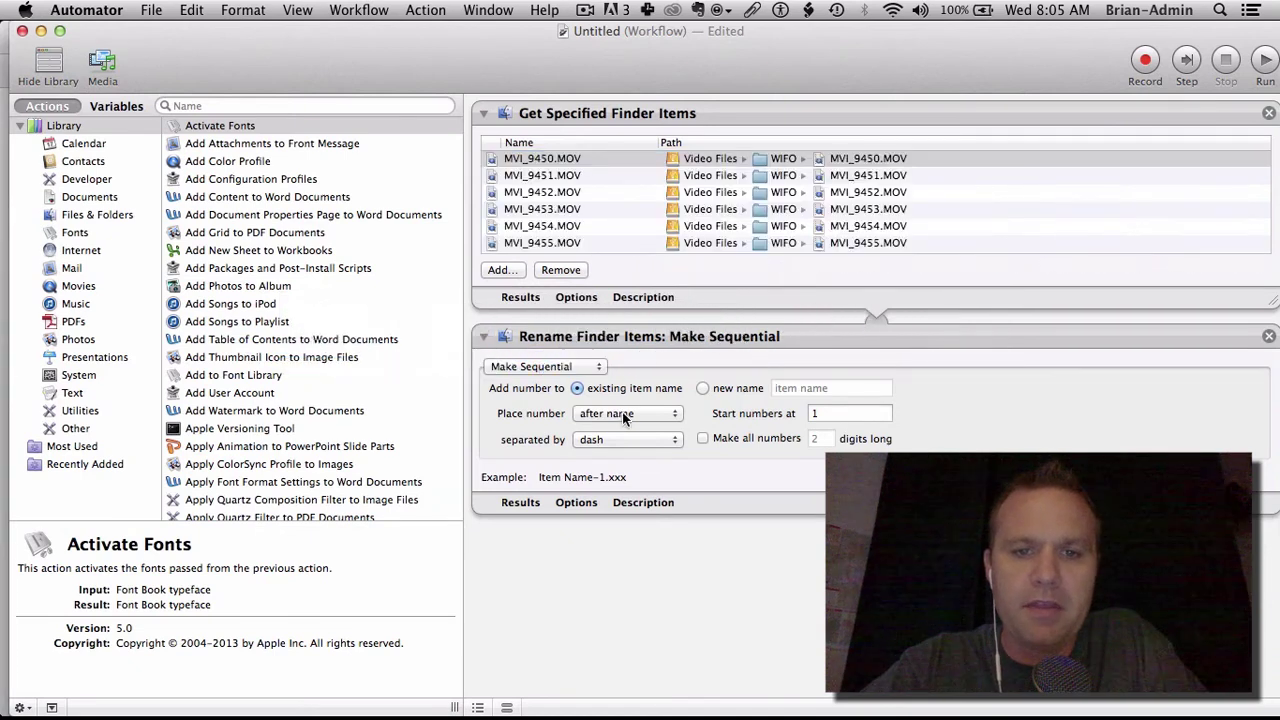
Step: Set the Rename Finder Items action to add the text "kent-promo-" before the name, and run the workflow
click(570, 366)
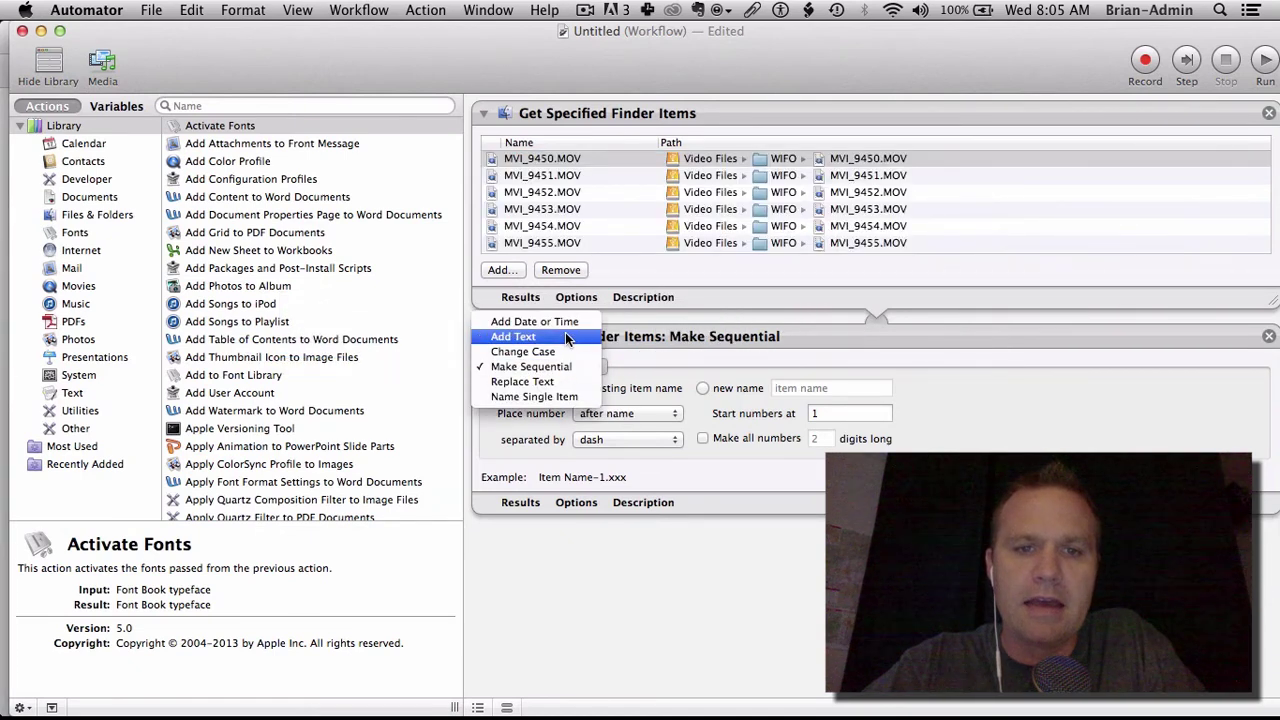
click(566, 338)
triple_click(625, 394)
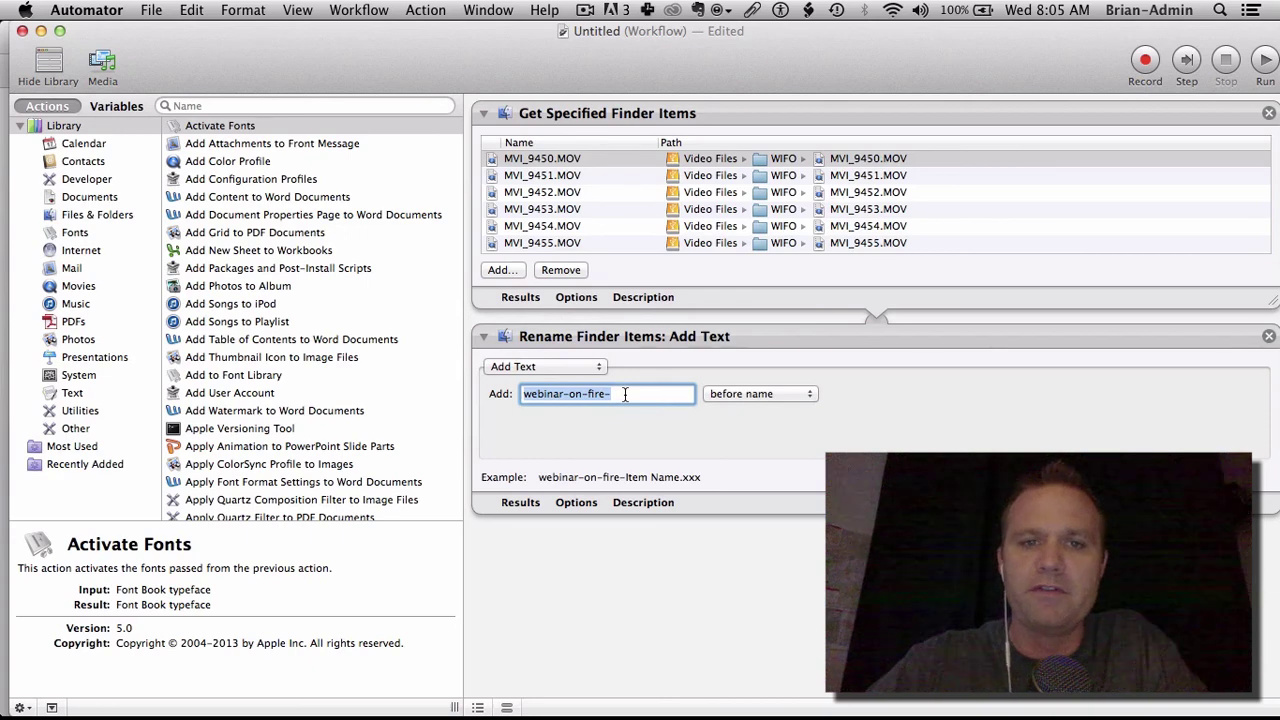
key(BackSpace)
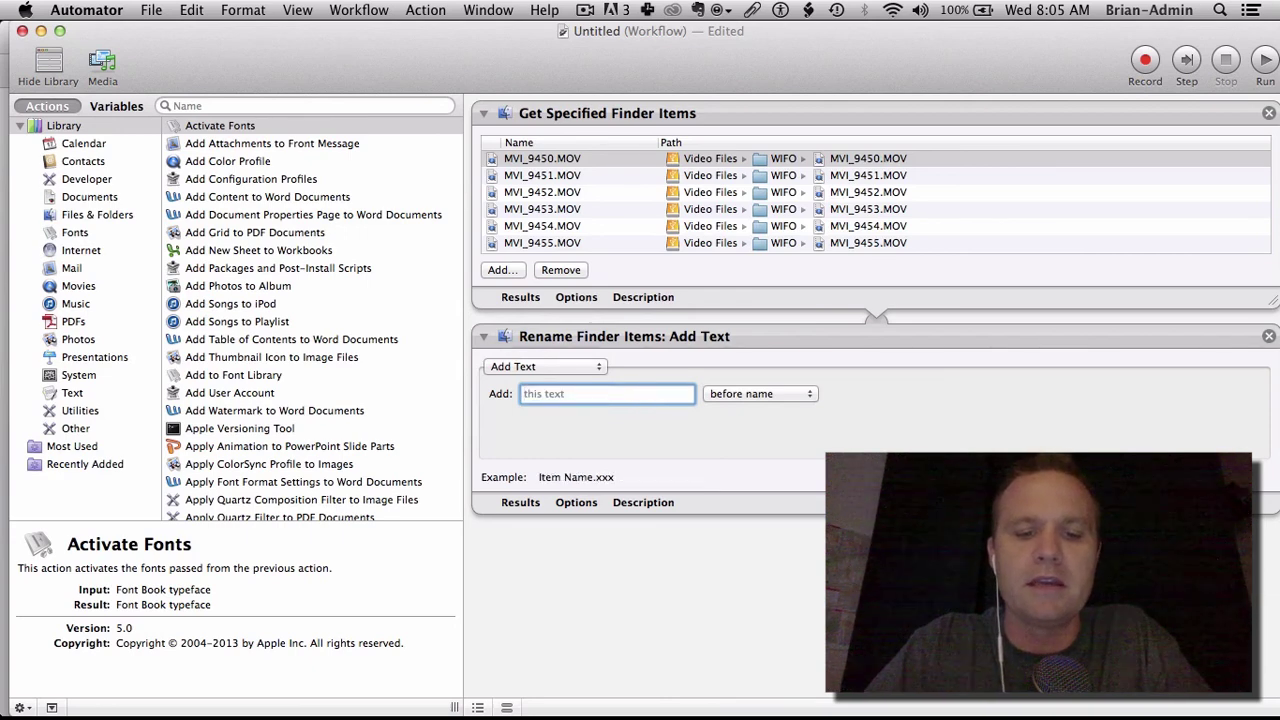
text(kent)
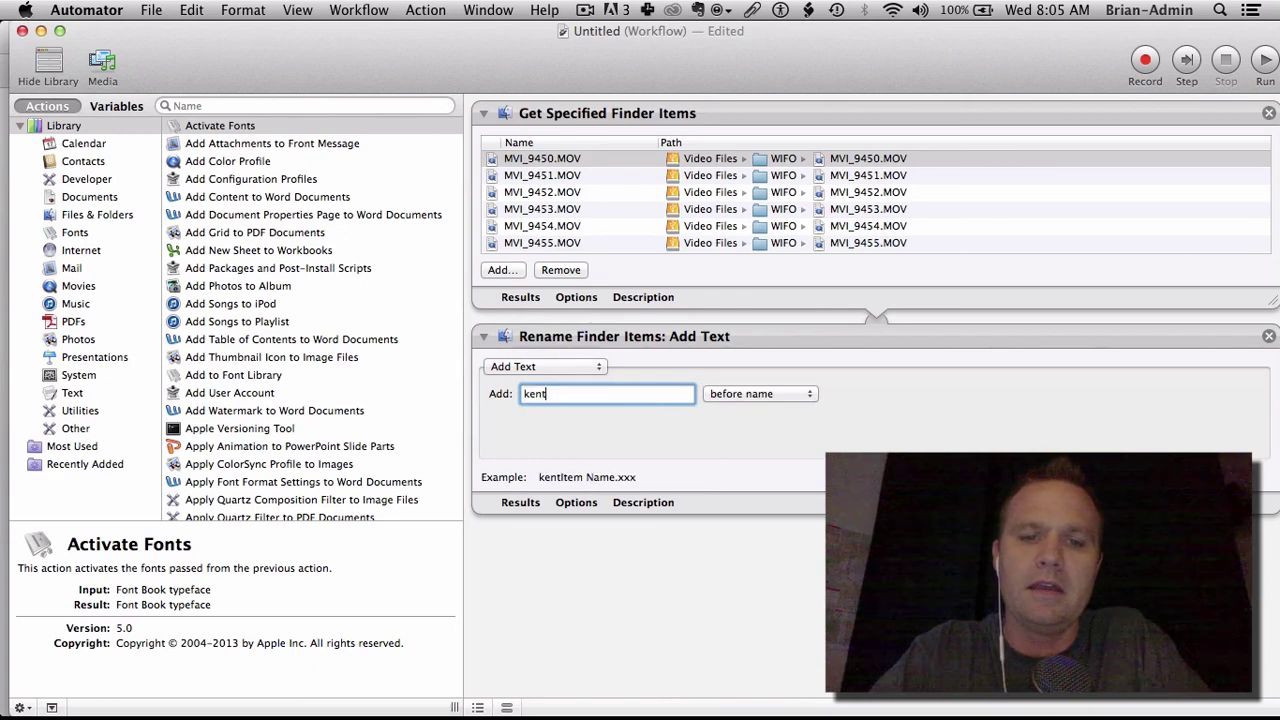
text(-promo-)
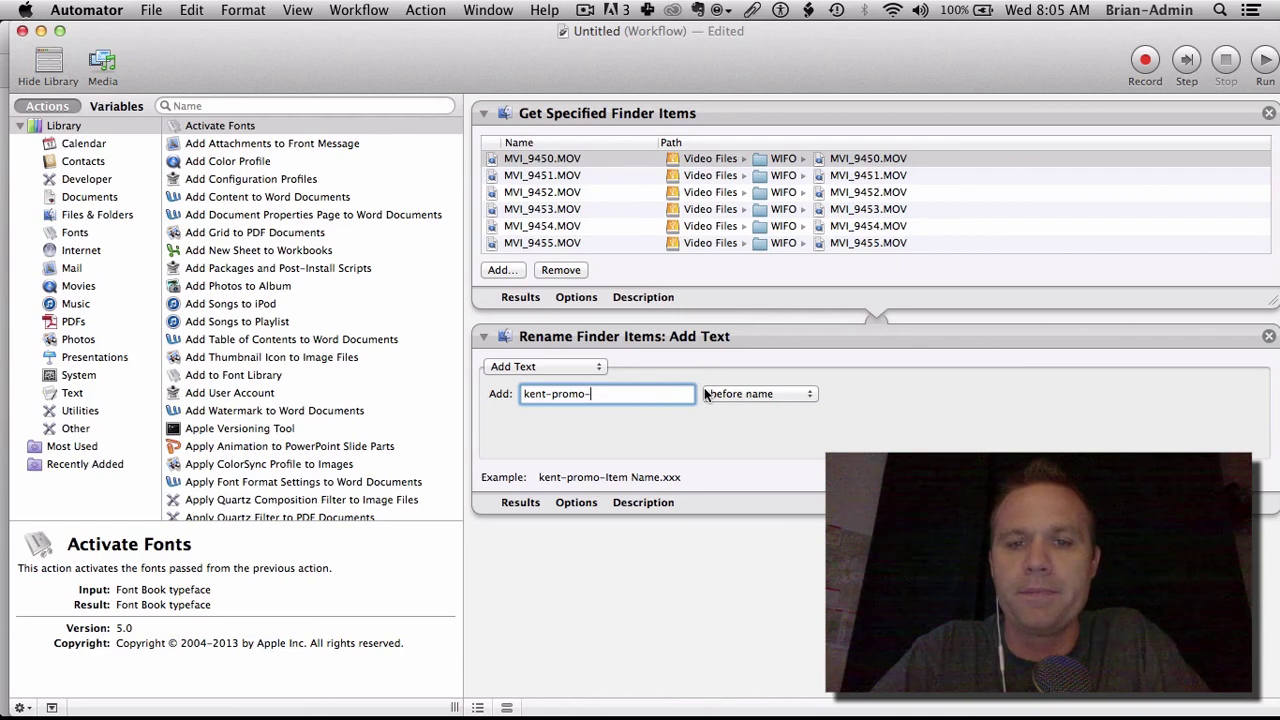
click(1265, 62)
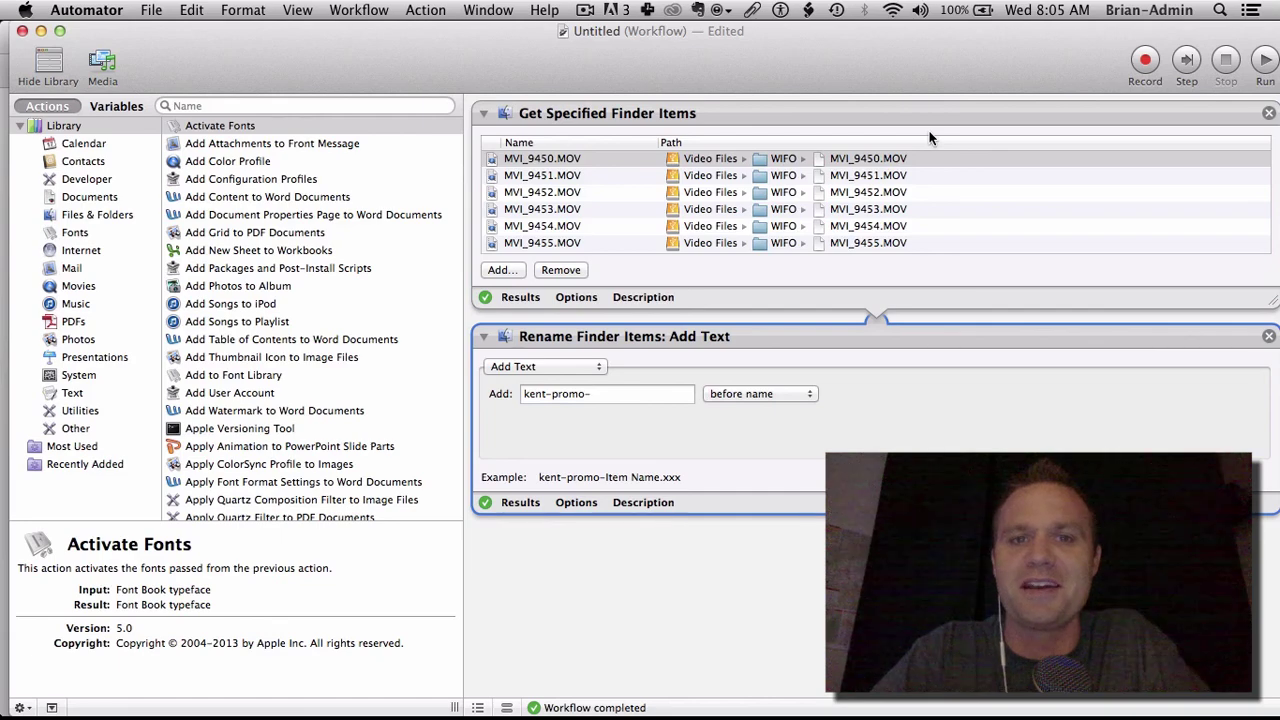
Step: Switch to Finder, check the new names of the processed clips and look through the remaining files in the WIFO folder
key(super+Tab)
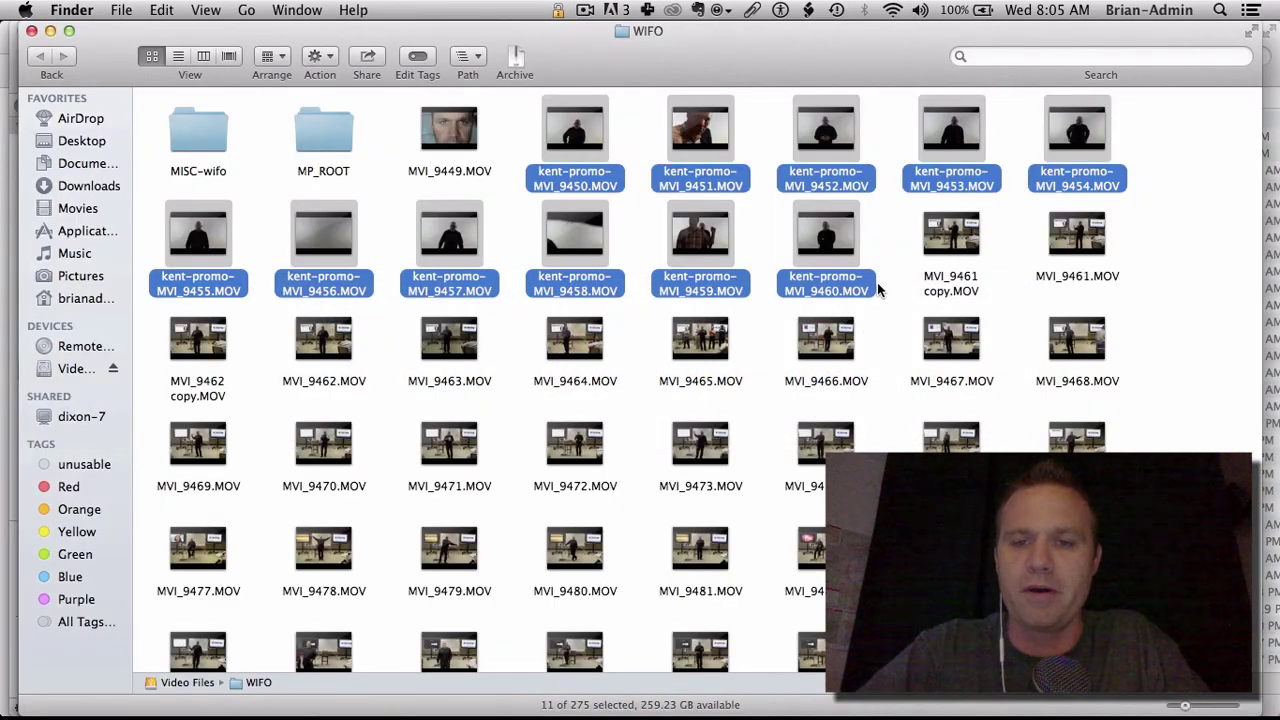
click(1173, 429)
scroll(1173, 429, down, 1)
scroll(1174, 436, down, 15)
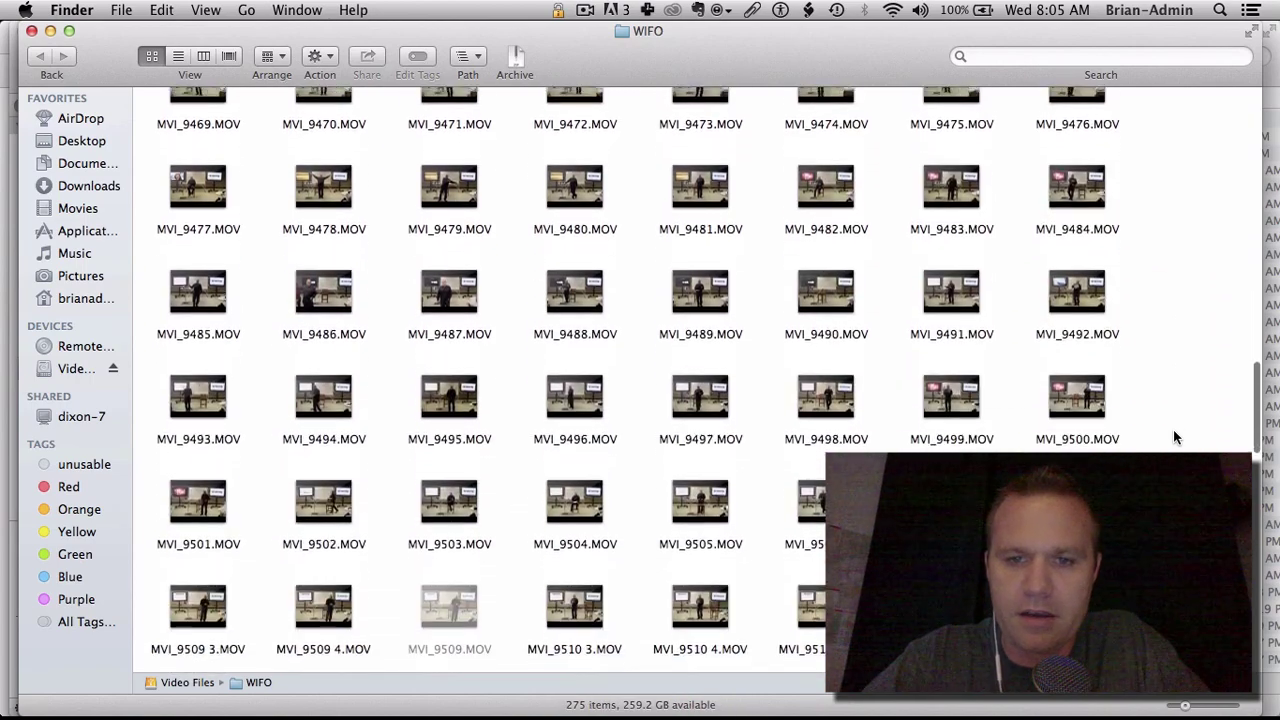
scroll(1173, 436, down, 10)
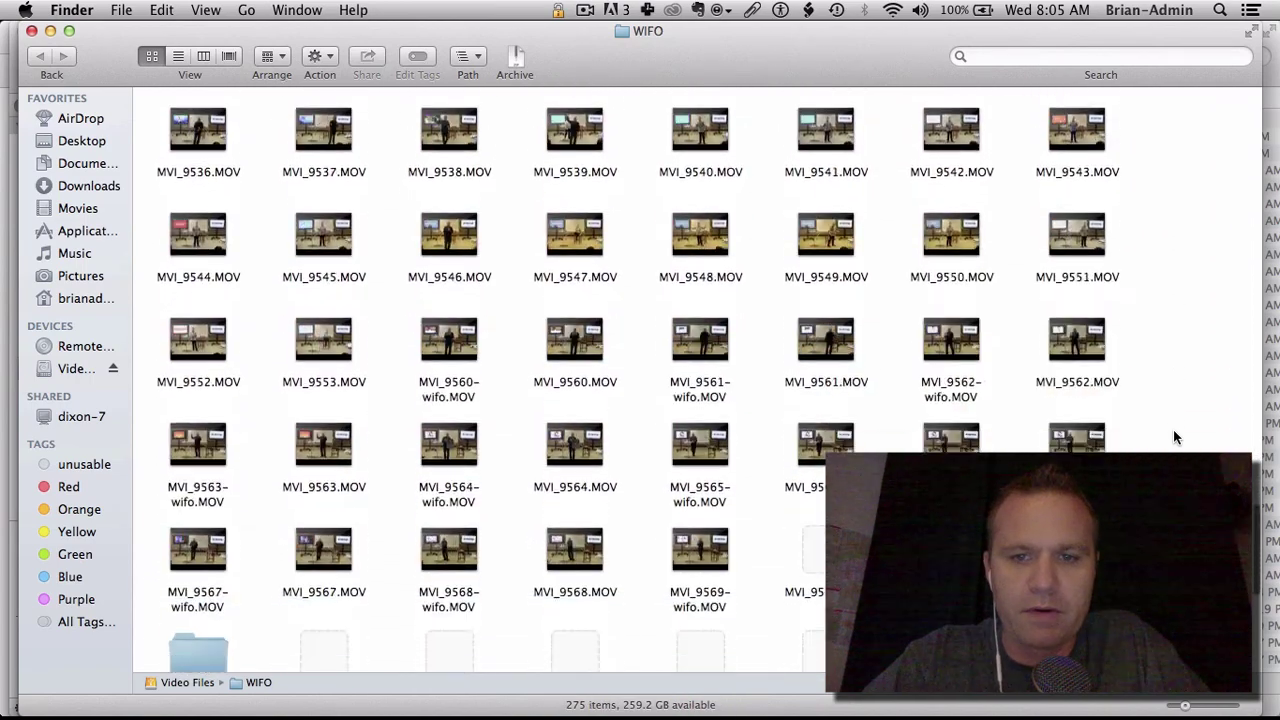
scroll(1175, 436, down, 5)
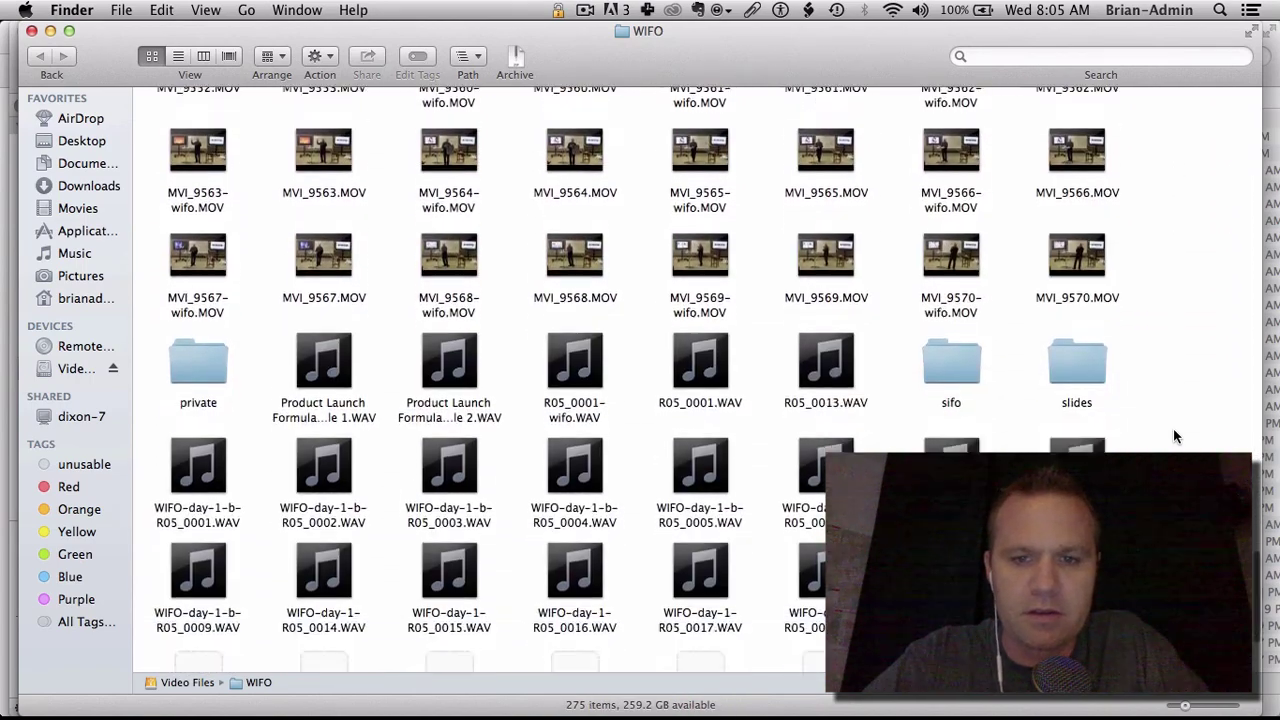
scroll(1175, 436, up, 15)
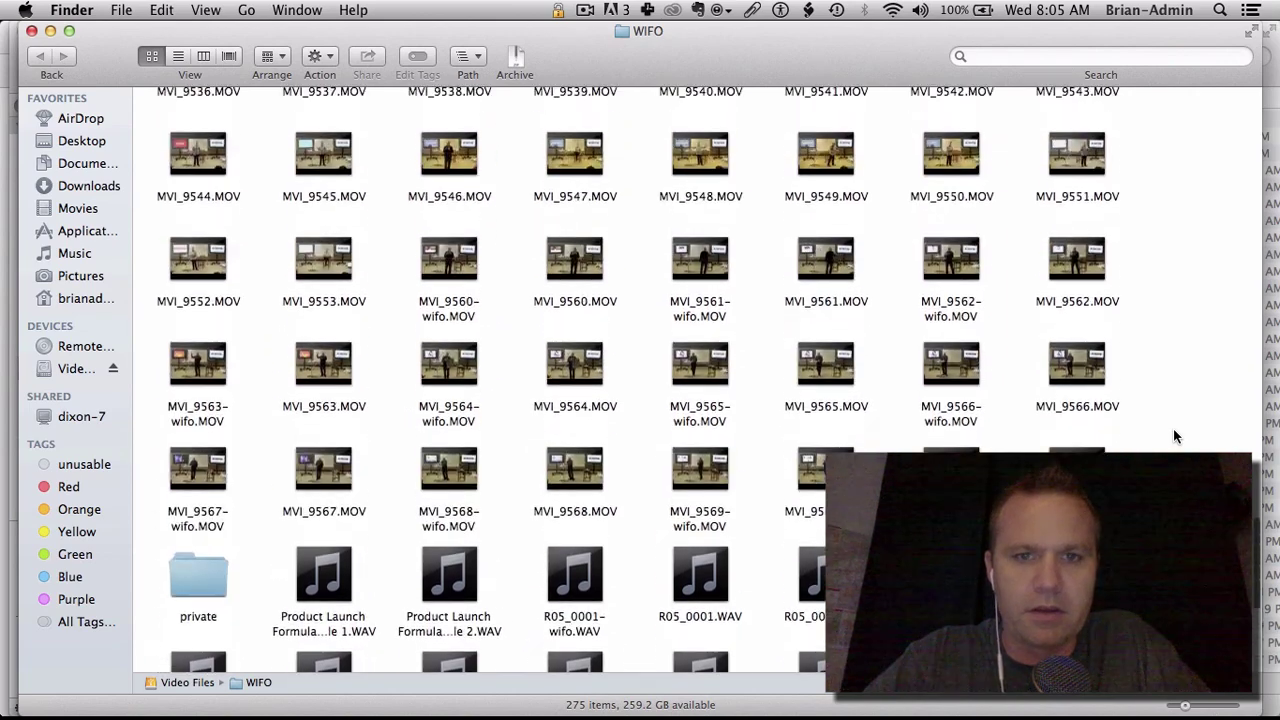
scroll(1175, 436, down, 7)
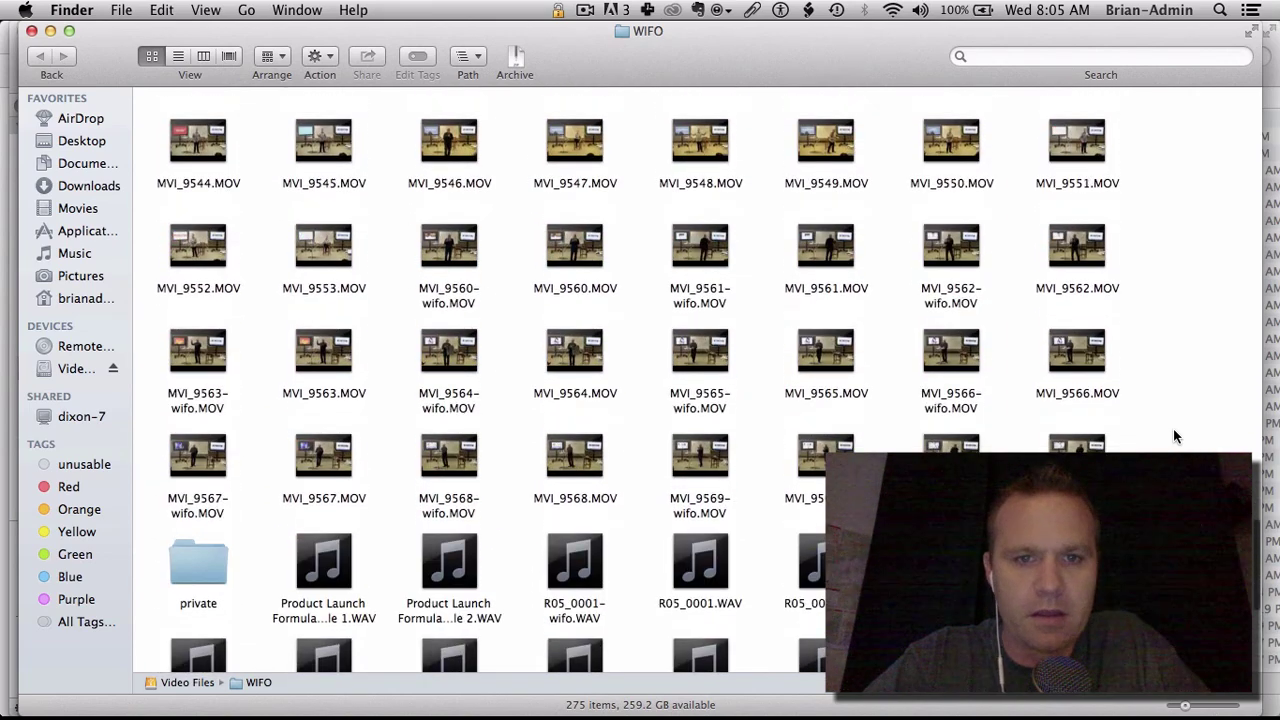
Step: Select the clips from MVI_9461 copy.MOV through MVI_9570.MOV in the WIFO folder
scroll(1173, 428, up, 1)
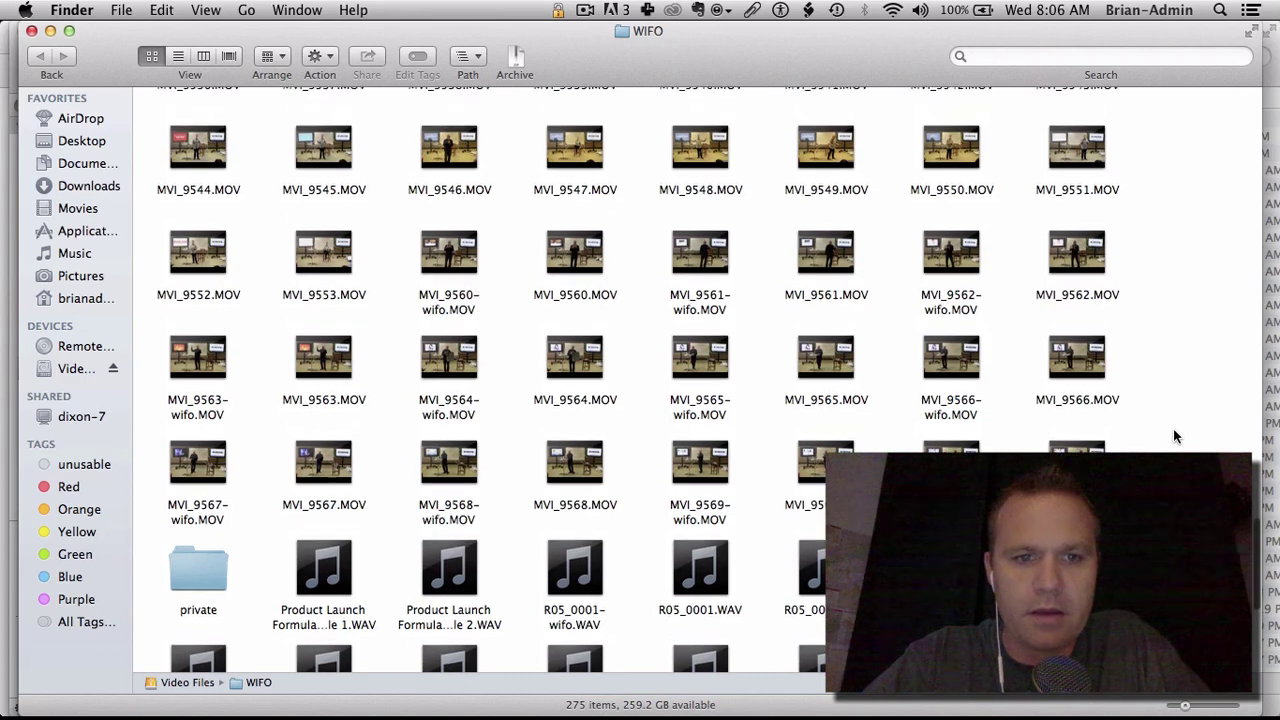
drag(1152, 465, 165, 670)
scroll(757, 466, down, 5)
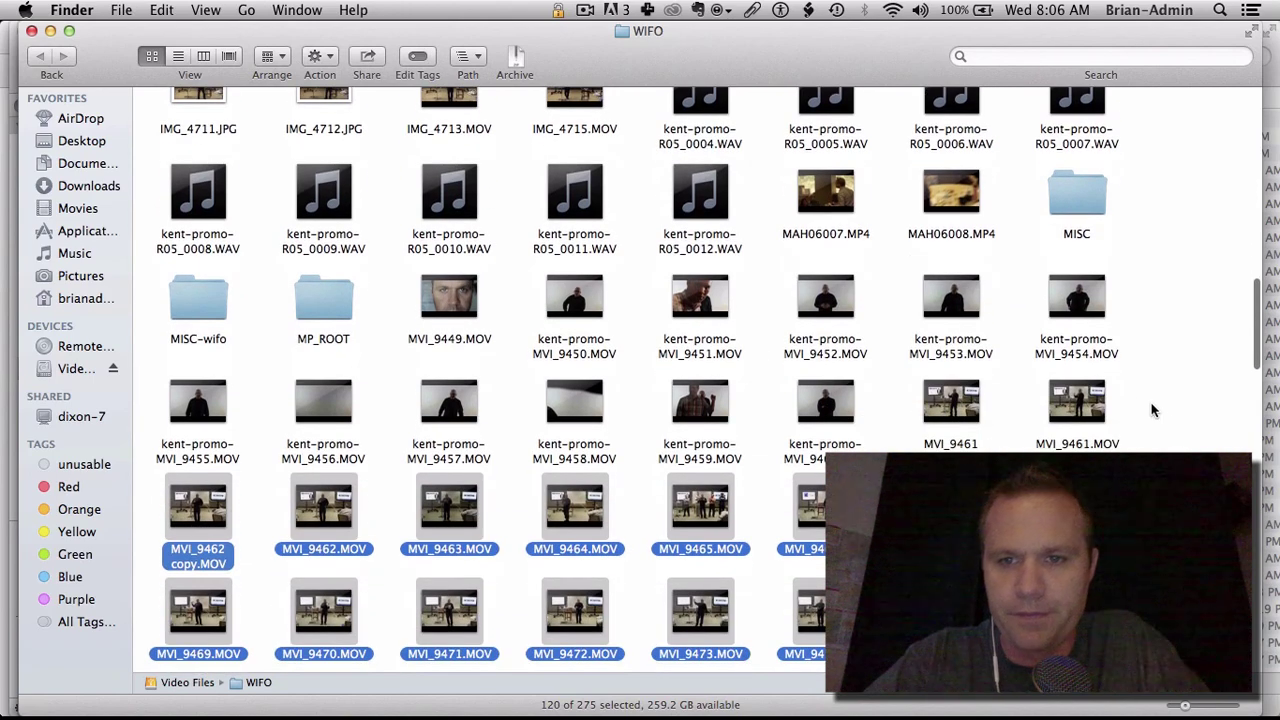
drag(1160, 418, 933, 360)
Step: Add the files IMG_4628.MOV through IMG_4715.MOV, including the JPG images among them, to the current selection
scroll(933, 360, up, 5)
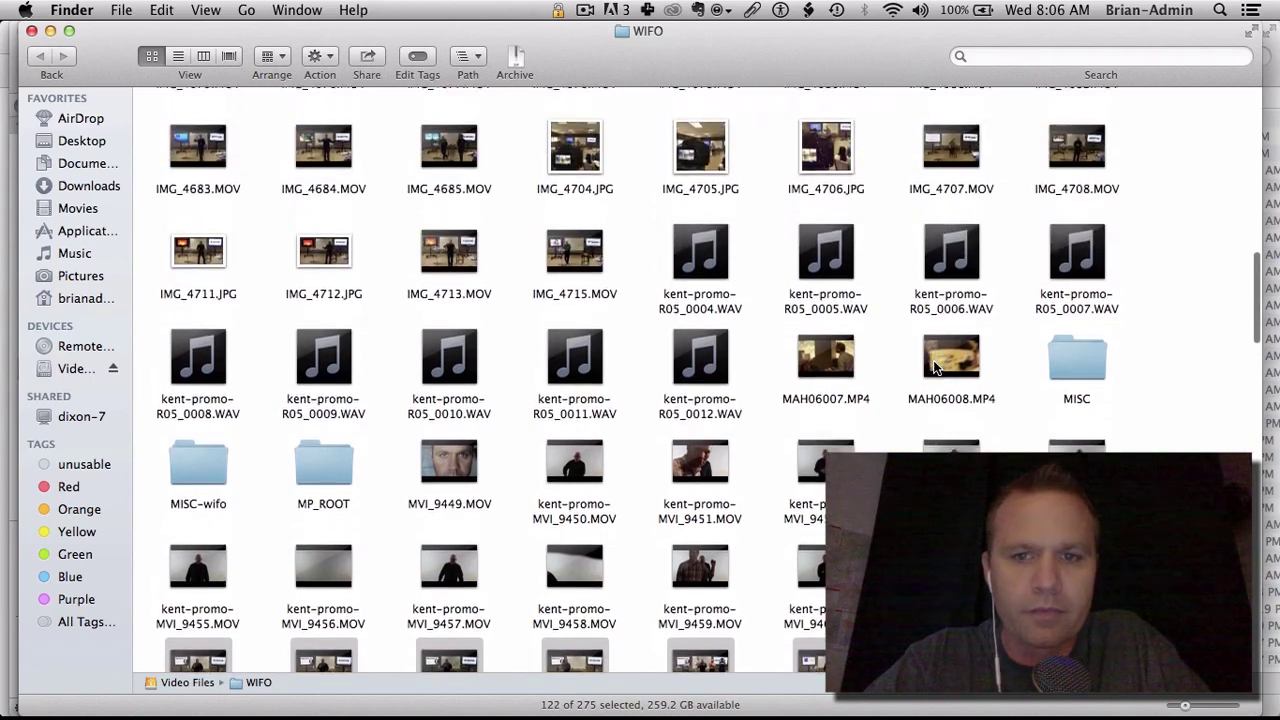
scroll(933, 360, up, 3)
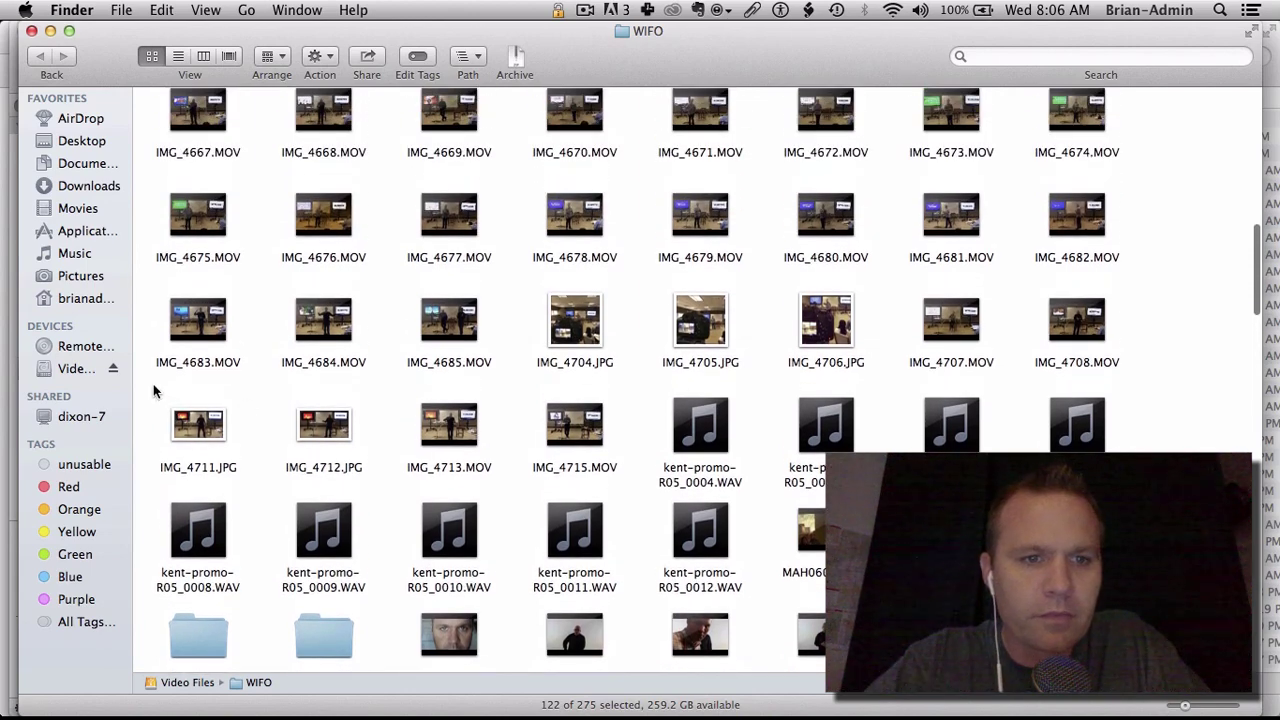
scroll(162, 292, up, 1)
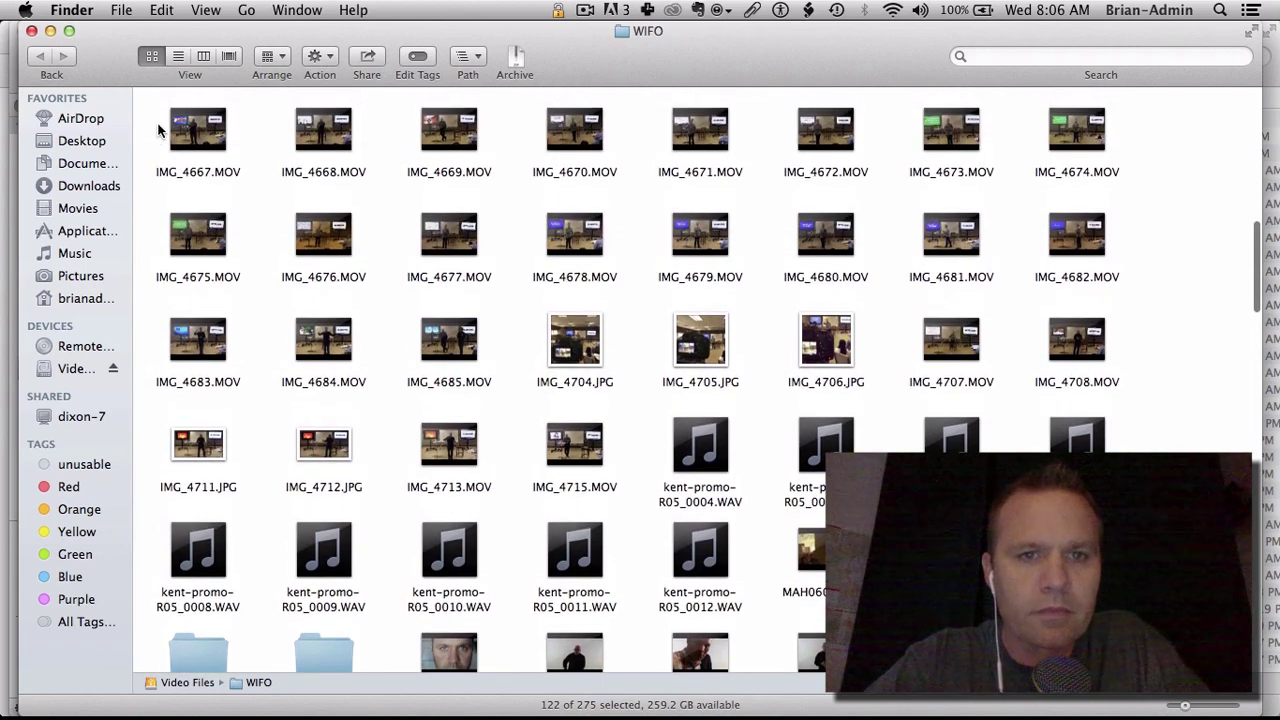
drag(158, 125, 604, 472)
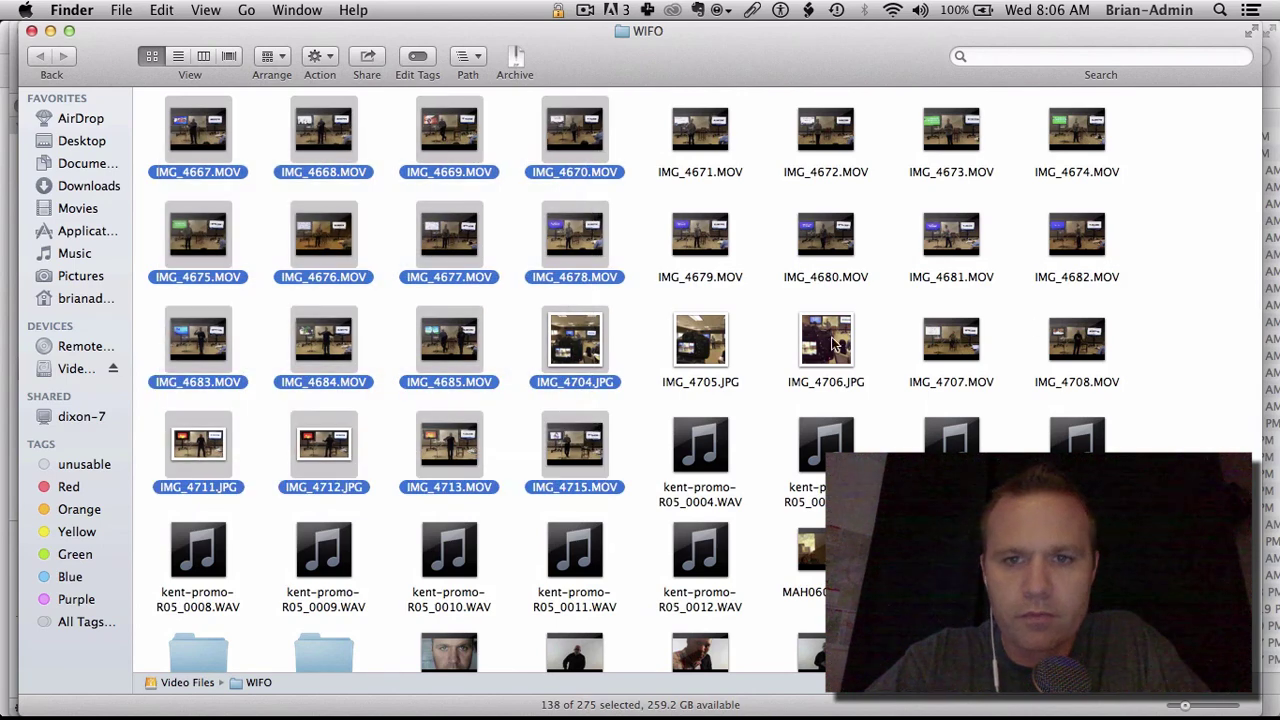
drag(1166, 390, 725, 140)
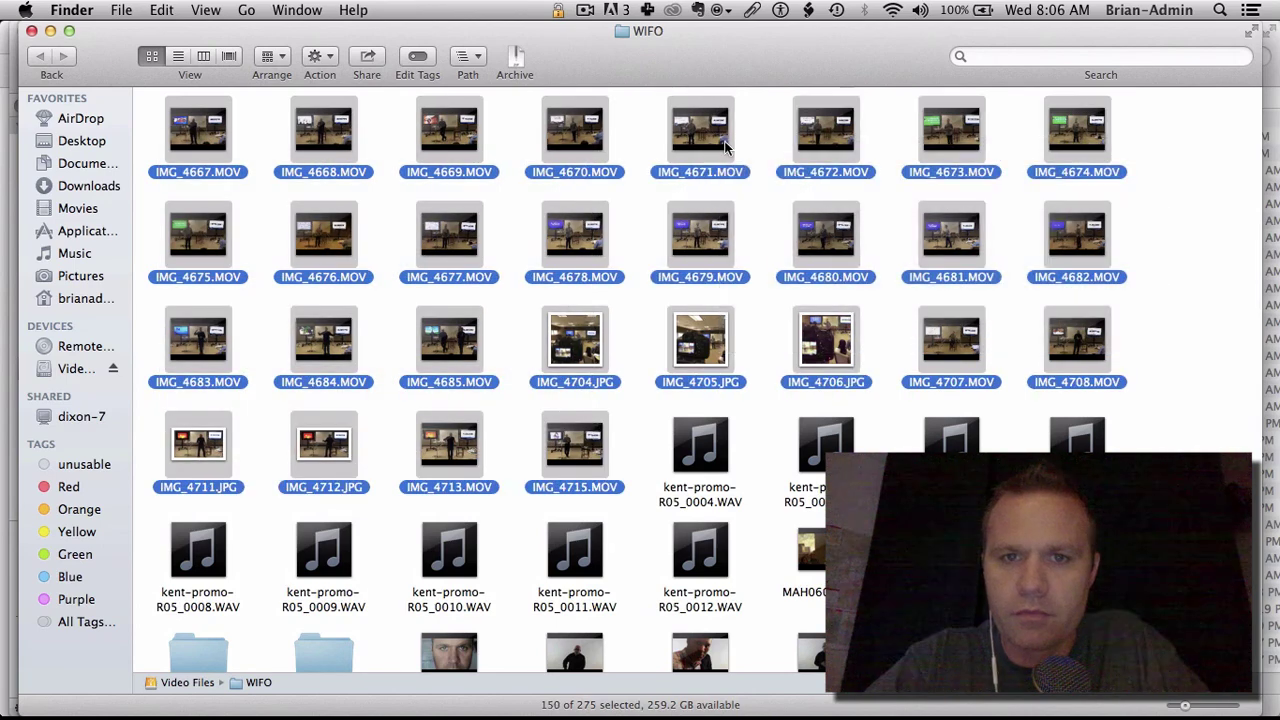
scroll(757, 194, up, 5)
scroll(758, 194, up, 3)
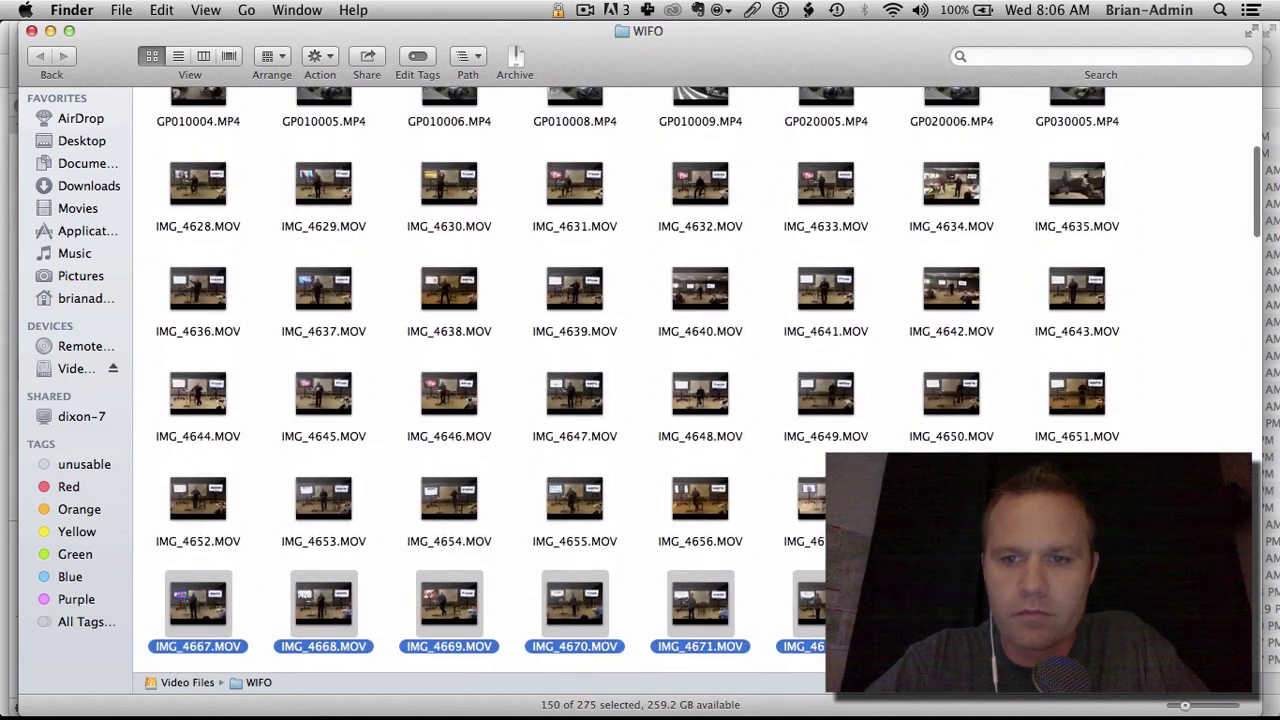
drag(1178, 516, 196, 153)
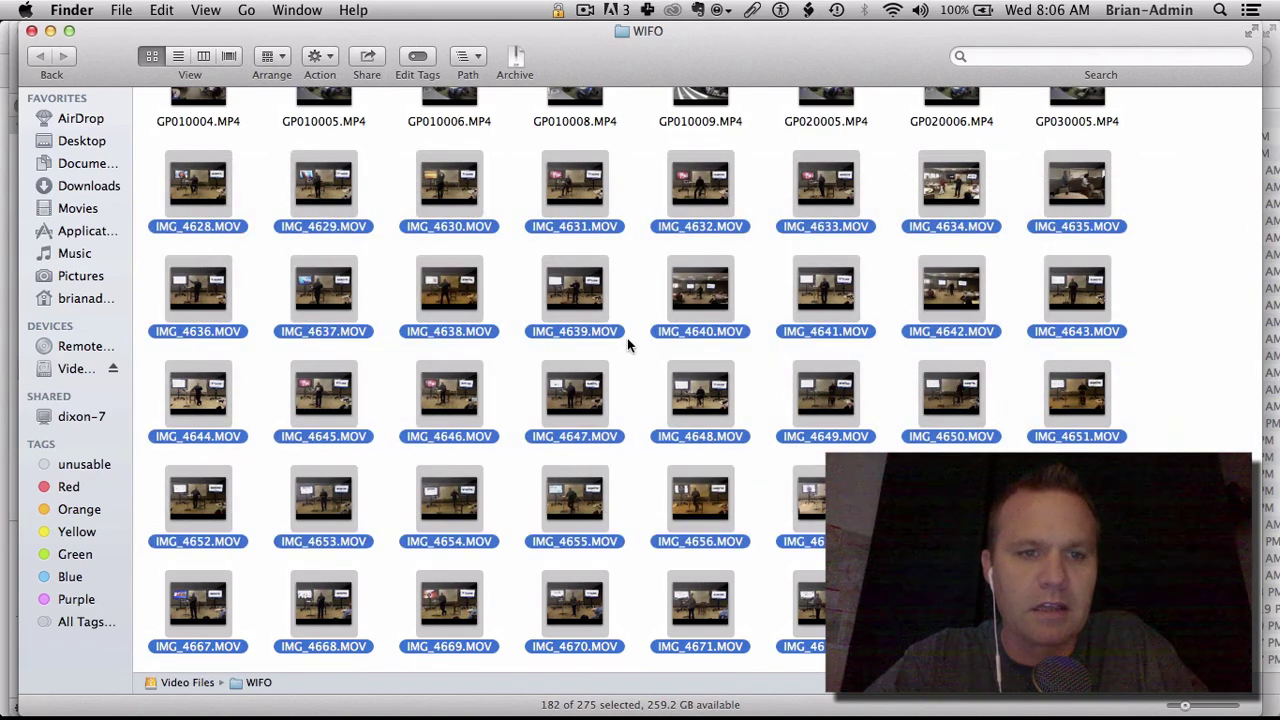
Step: Switch to Automator and remove all the previous clips from the Get Specified Finder Items action
scroll(627, 340, up, 6)
scroll(627, 345, up, 2)
scroll(627, 345, up, 1)
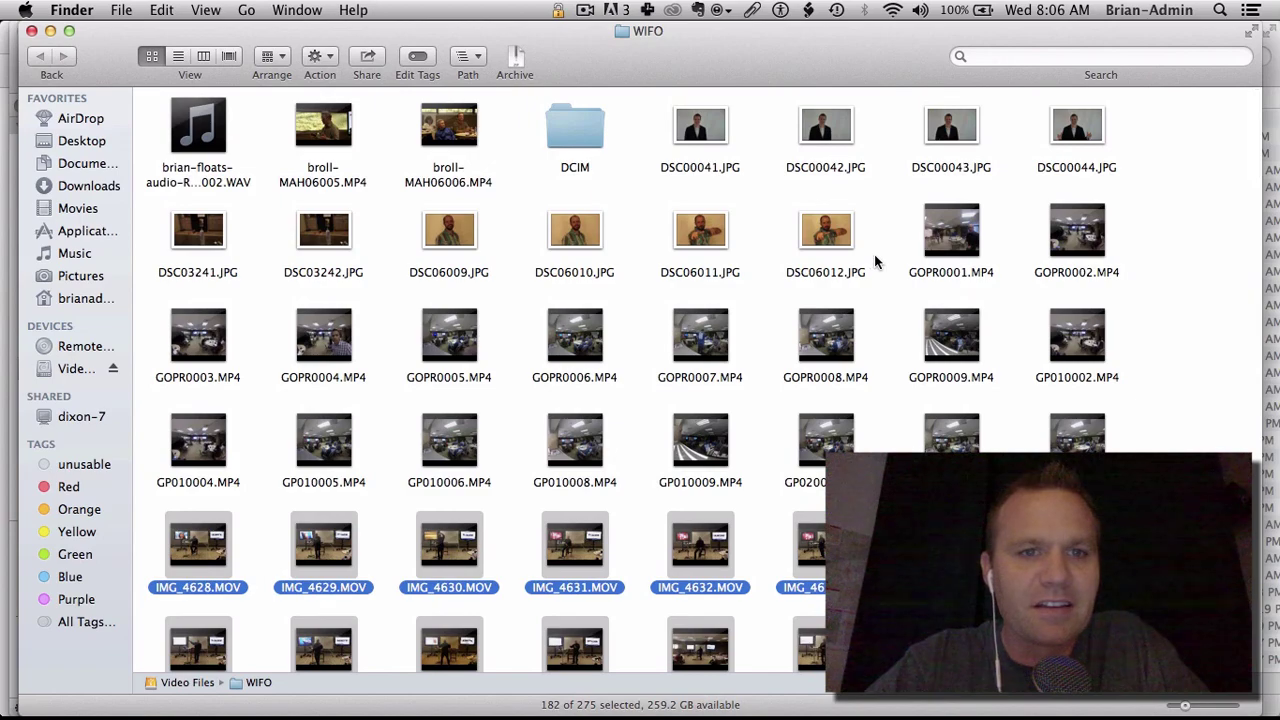
scroll(875, 262, down, 15)
key(super+Tab)
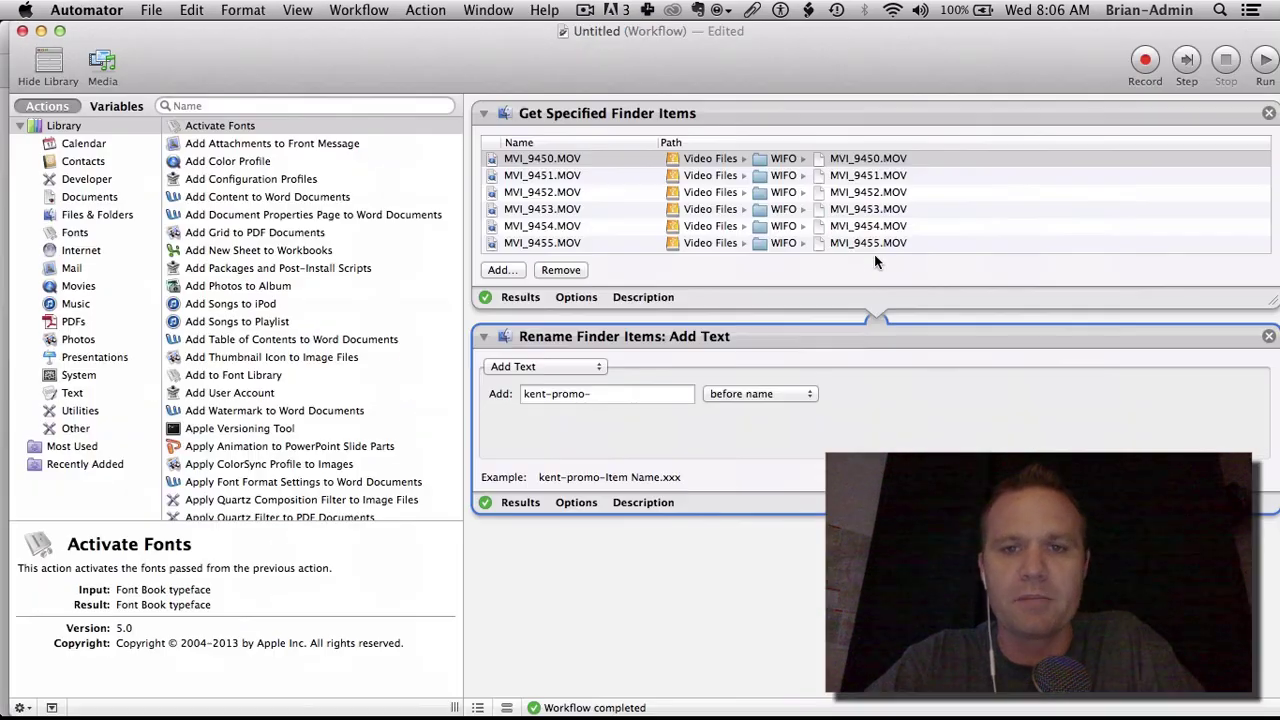
key(super+a)
key(BackSpace)
Step: Add the selected IMG and MVI files from the Finder to the Get Specified Finder Items action
key(super+Tab)
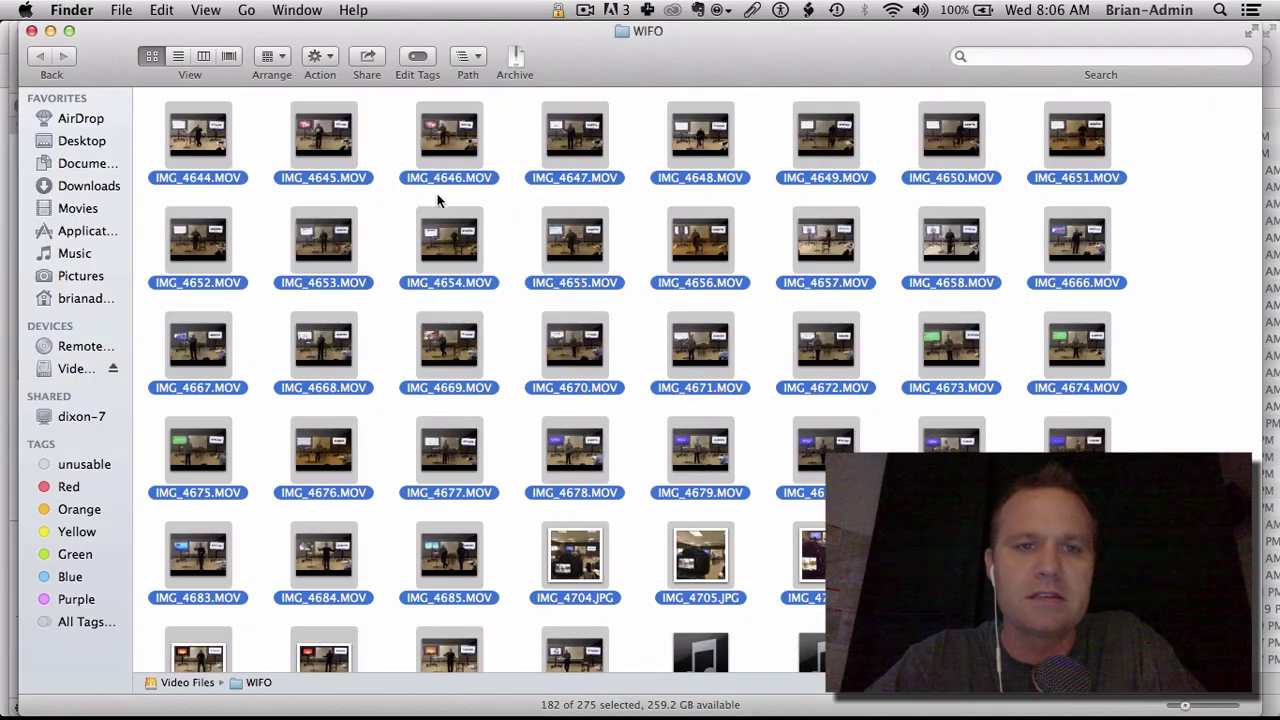
drag(327, 125, 648, 210)
key(super+Tab)
Step: Set the text added before the name to "wifo-" in the Rename Finder Items action and run the workflow
triple_click(623, 392)
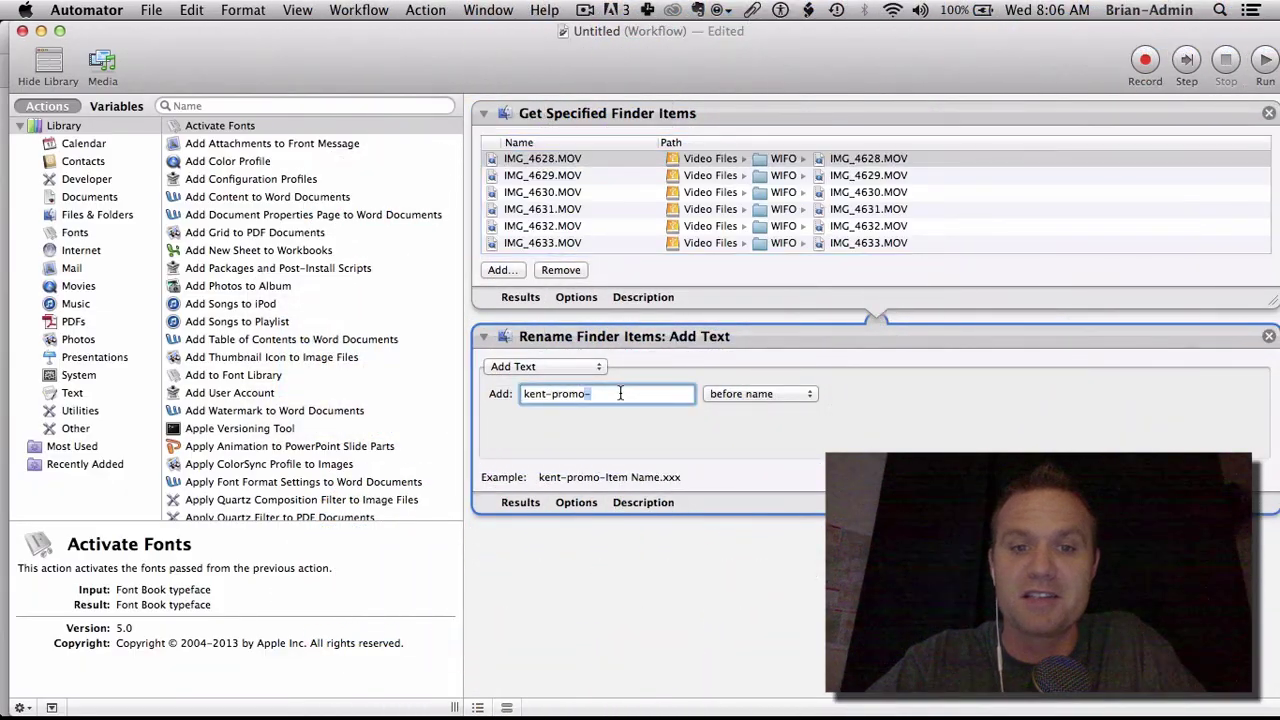
text(wifo-)
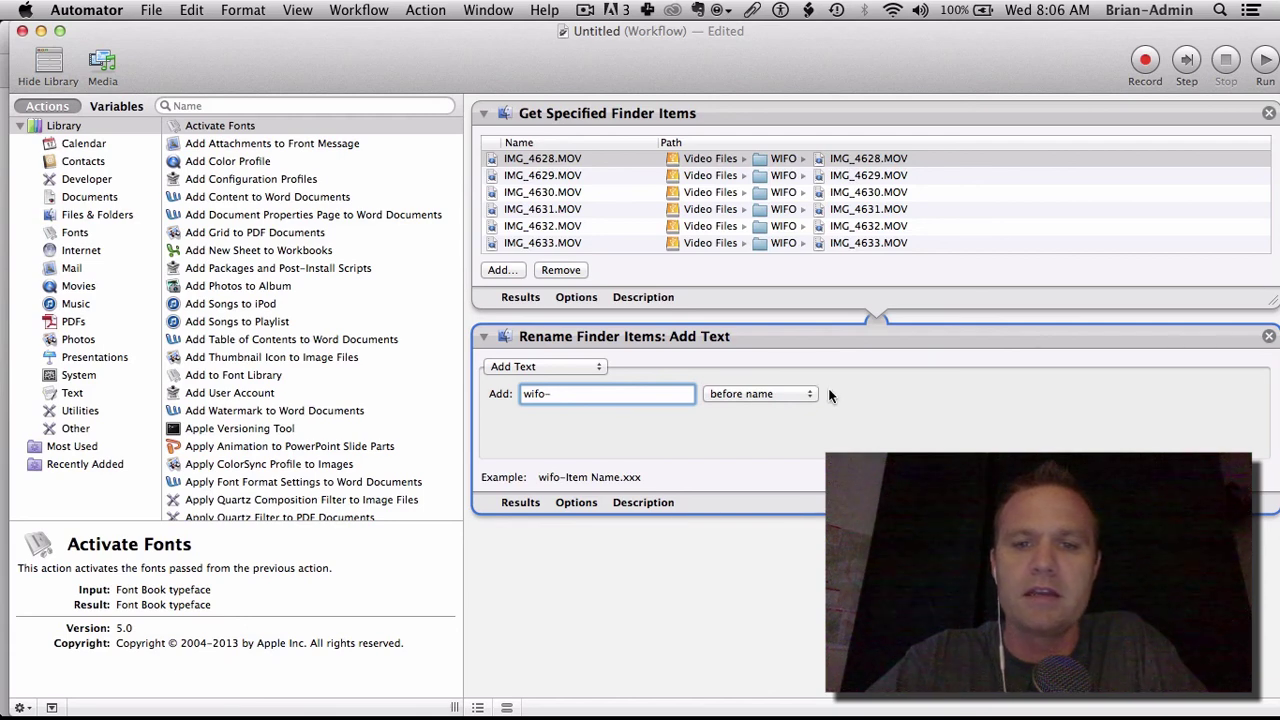
click(1264, 62)
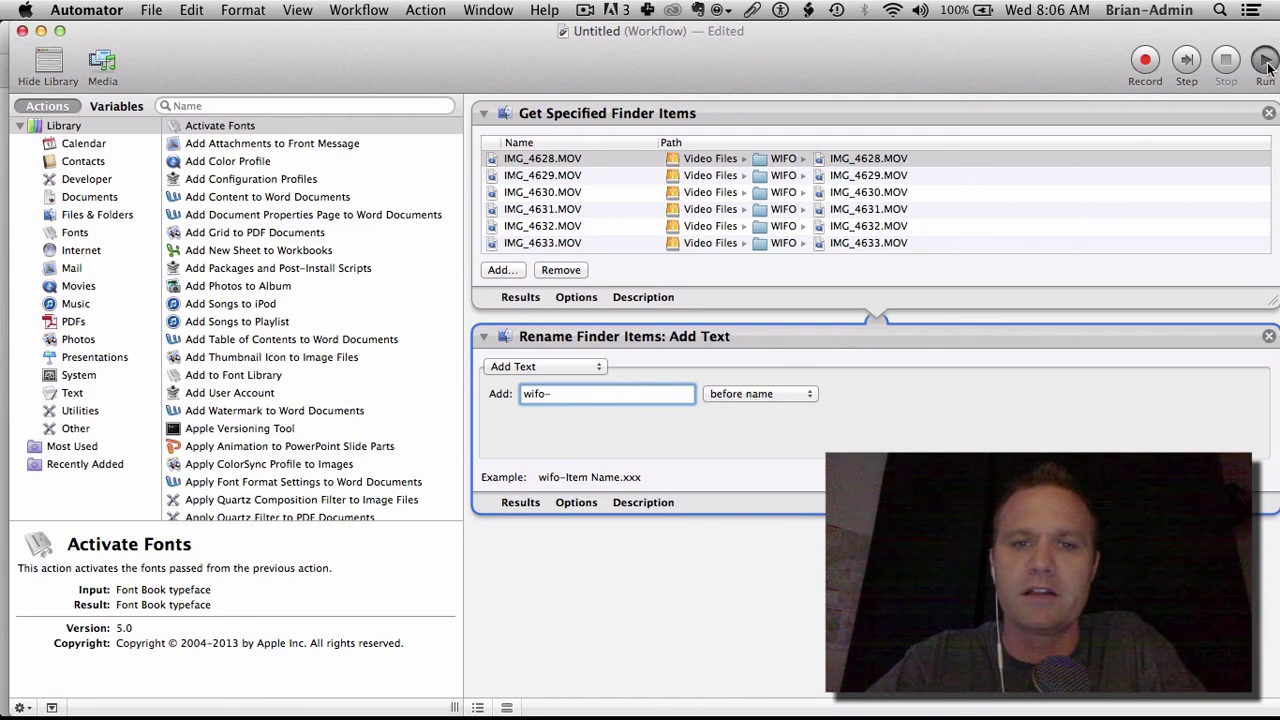
Step: Switch to Finder, deselect the renamed files, and show the WIFO folder as a list sorted by name
key(super+Tab)
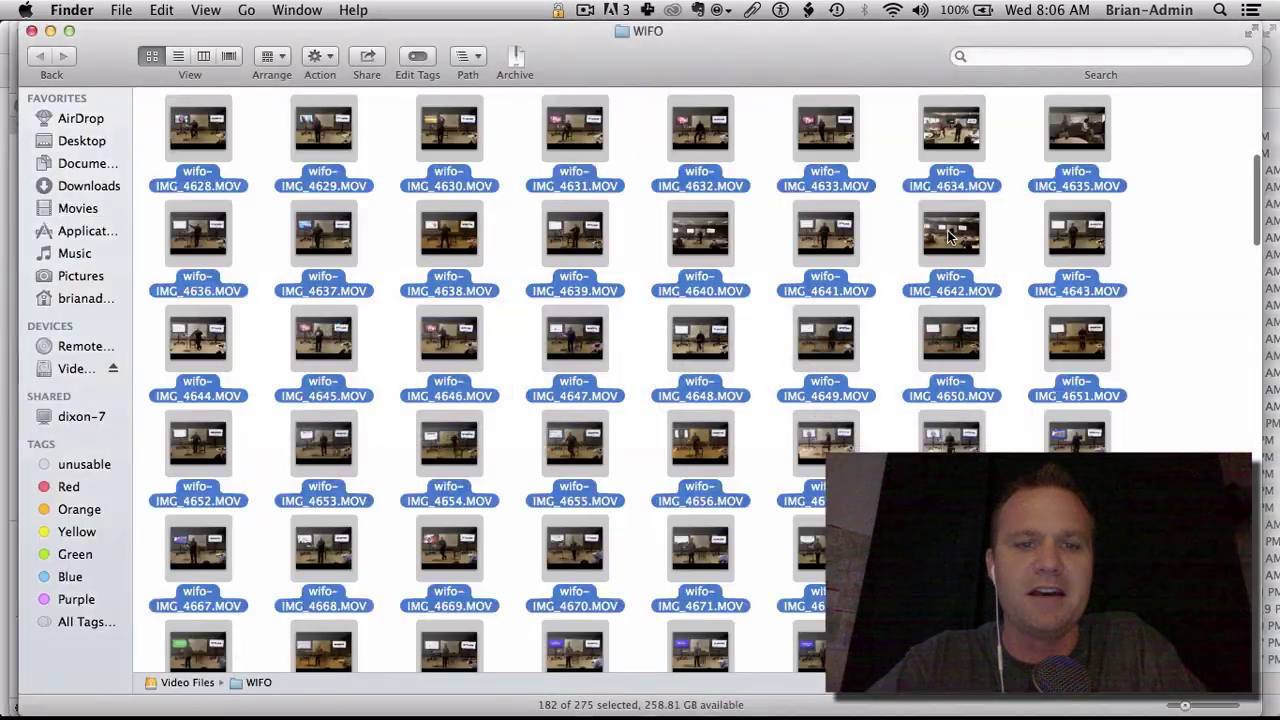
click(1183, 363)
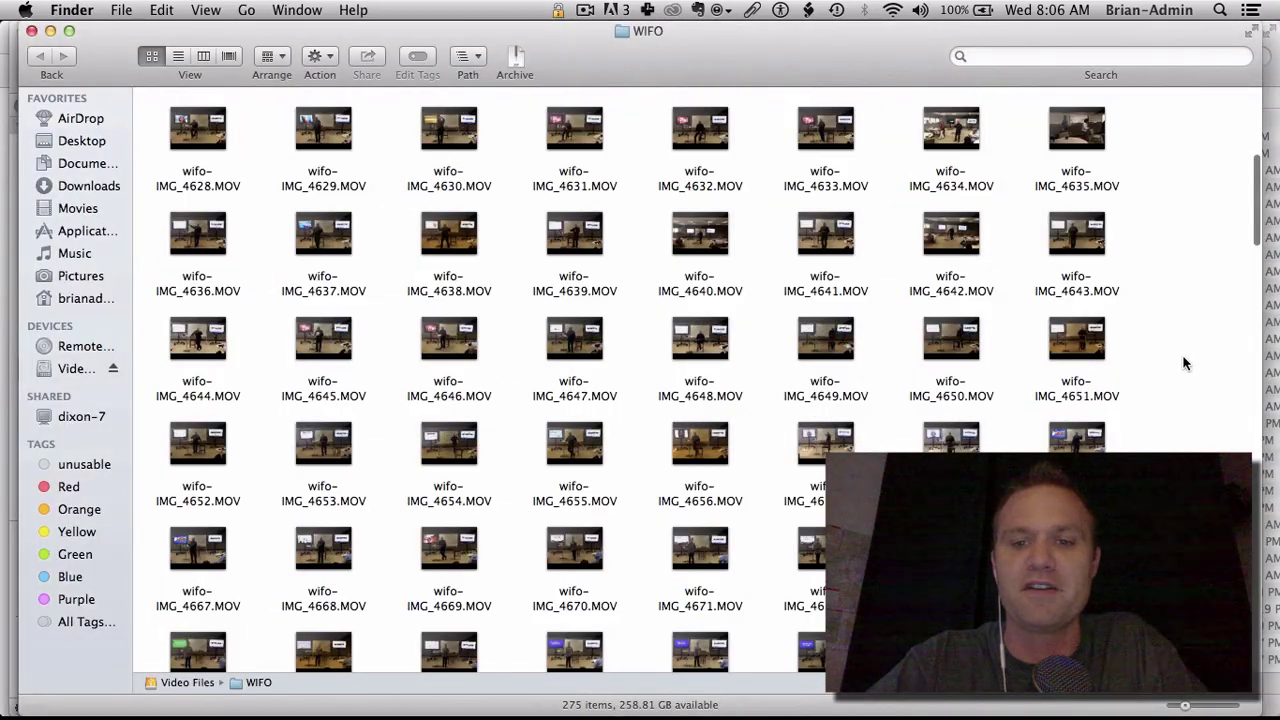
scroll(1183, 363, down, 15)
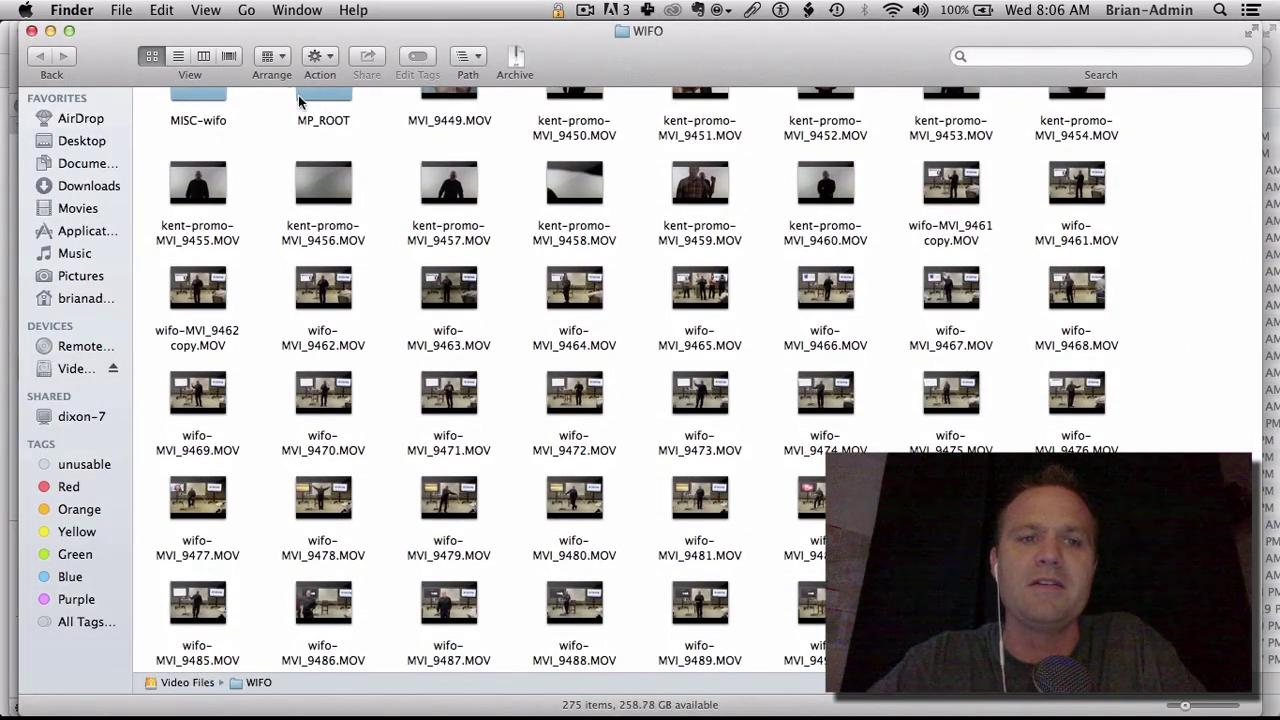
click(178, 56)
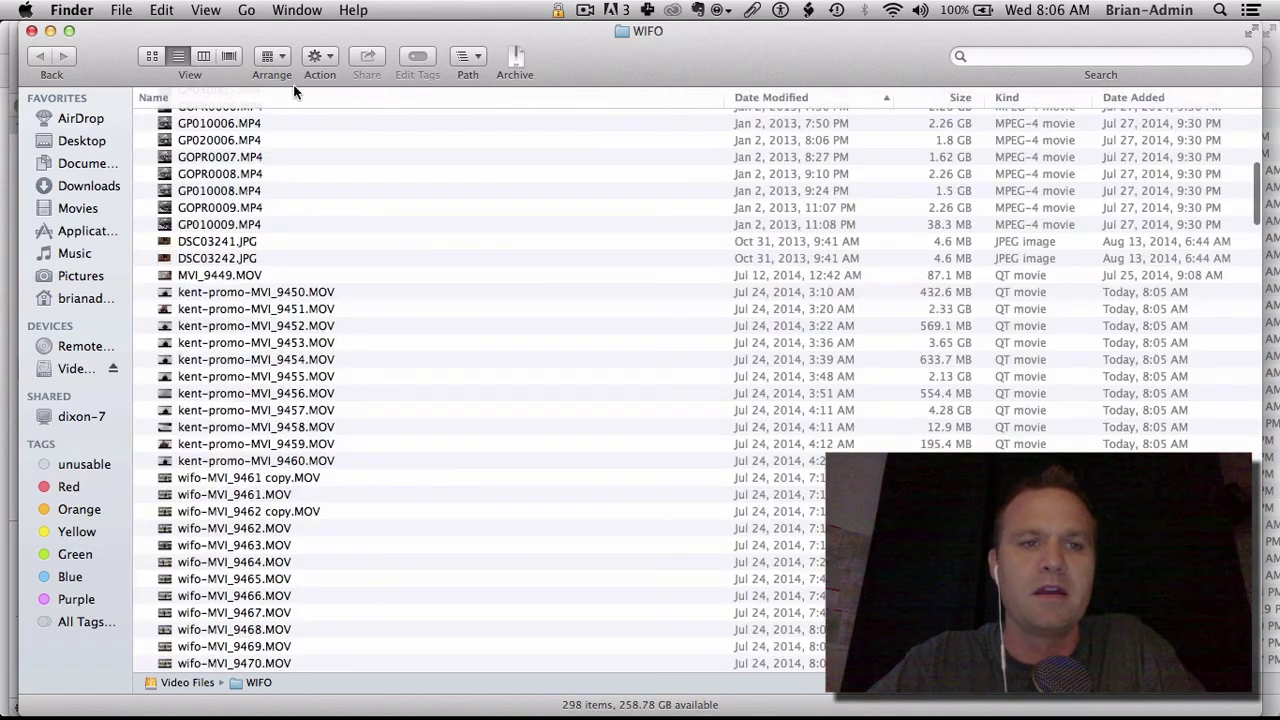
click(291, 98)
Step: Look through the name-sorted WIFO list to examine how the prefixed files are grouped and which files remain unprefixed
scroll(466, 410, up, 2)
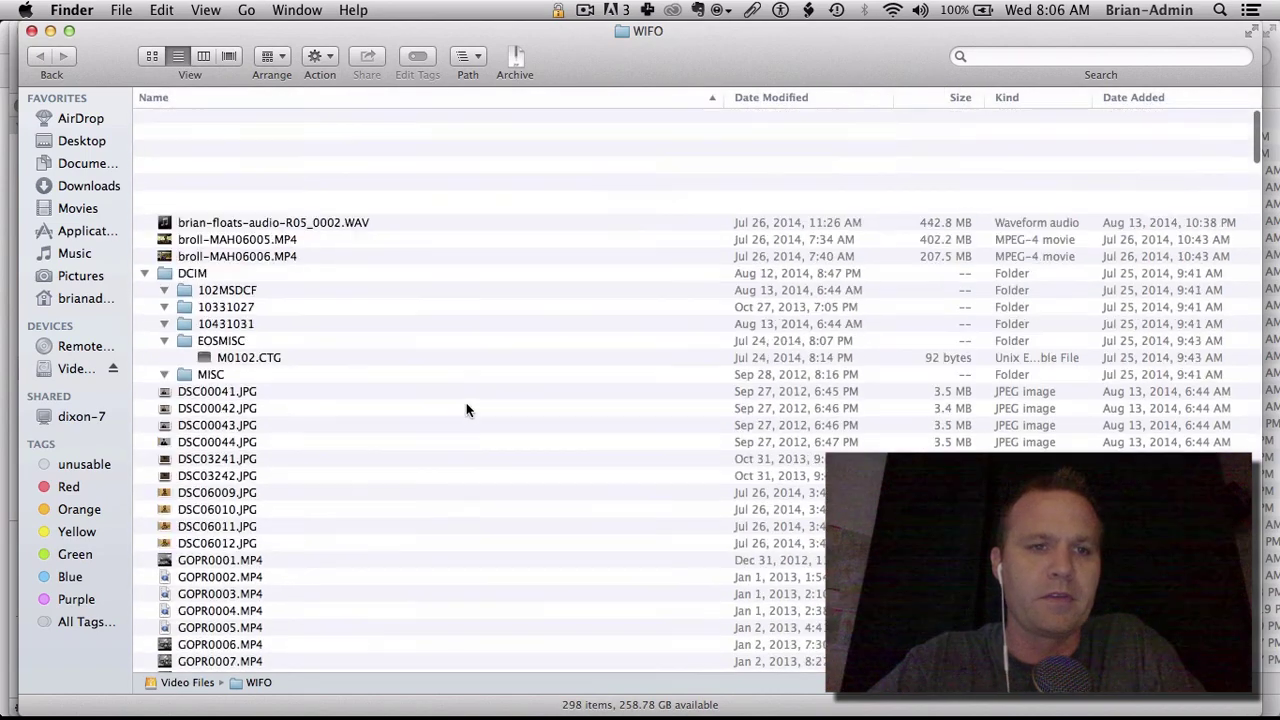
scroll(466, 410, down, 6)
scroll(466, 410, down, 2)
scroll(466, 410, up, 4)
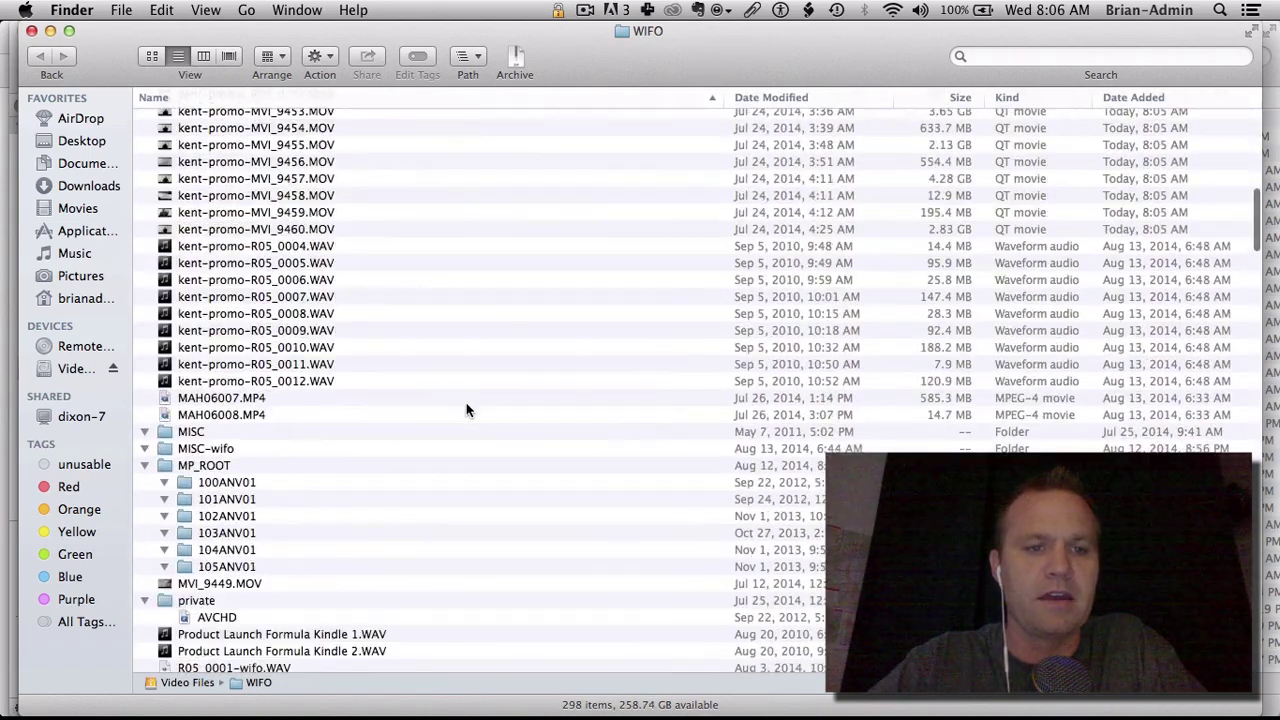
scroll(333, 472, down, 10)
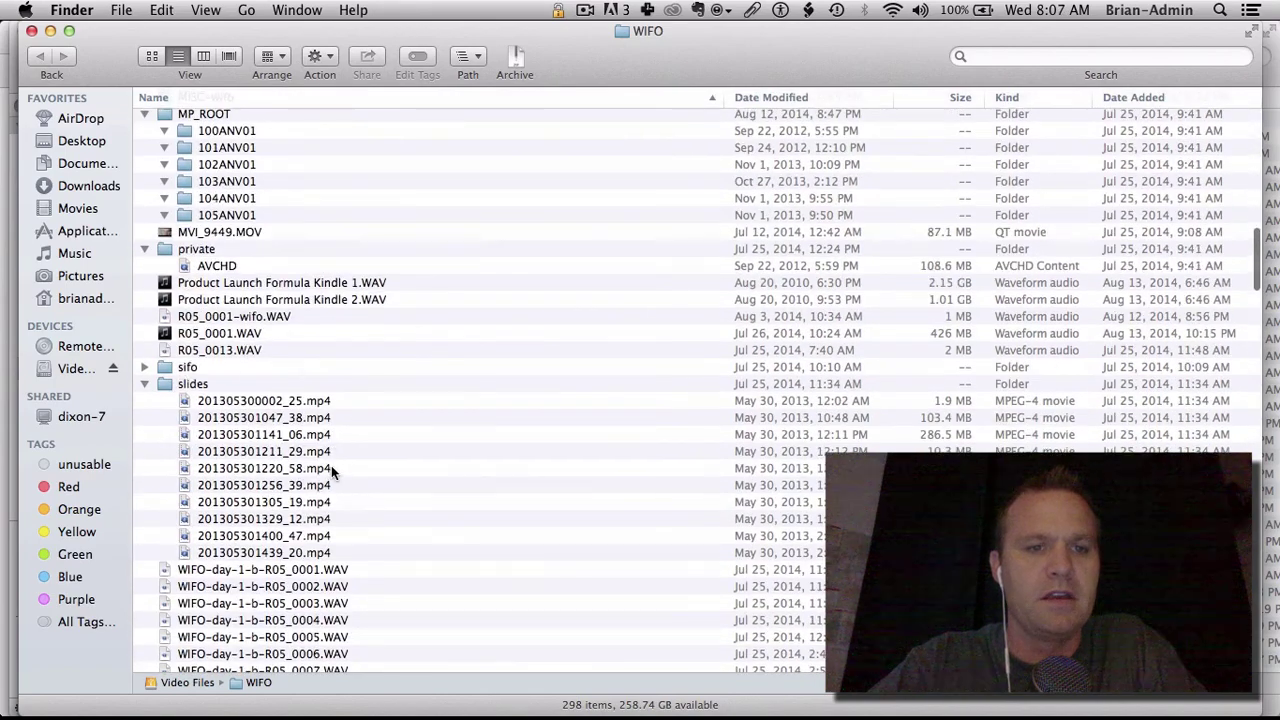
scroll(333, 472, down, 10)
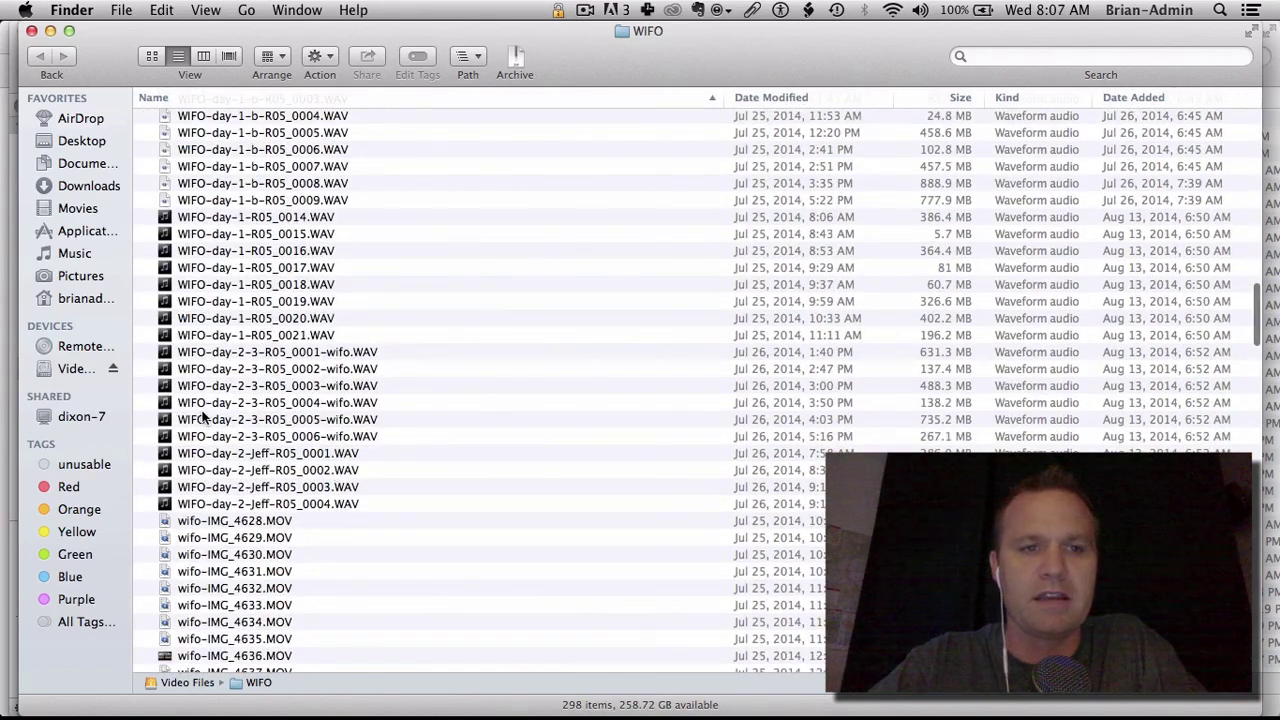
scroll(214, 468, down, 15)
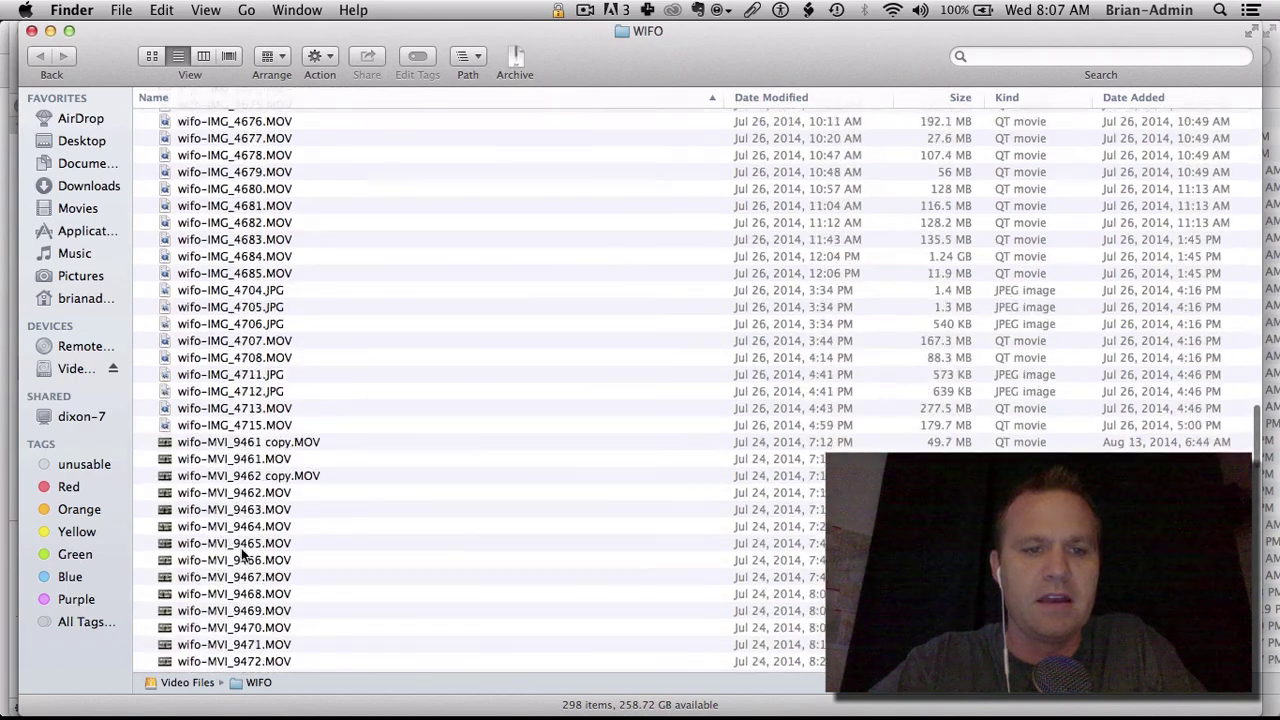
scroll(241, 556, down, 20)
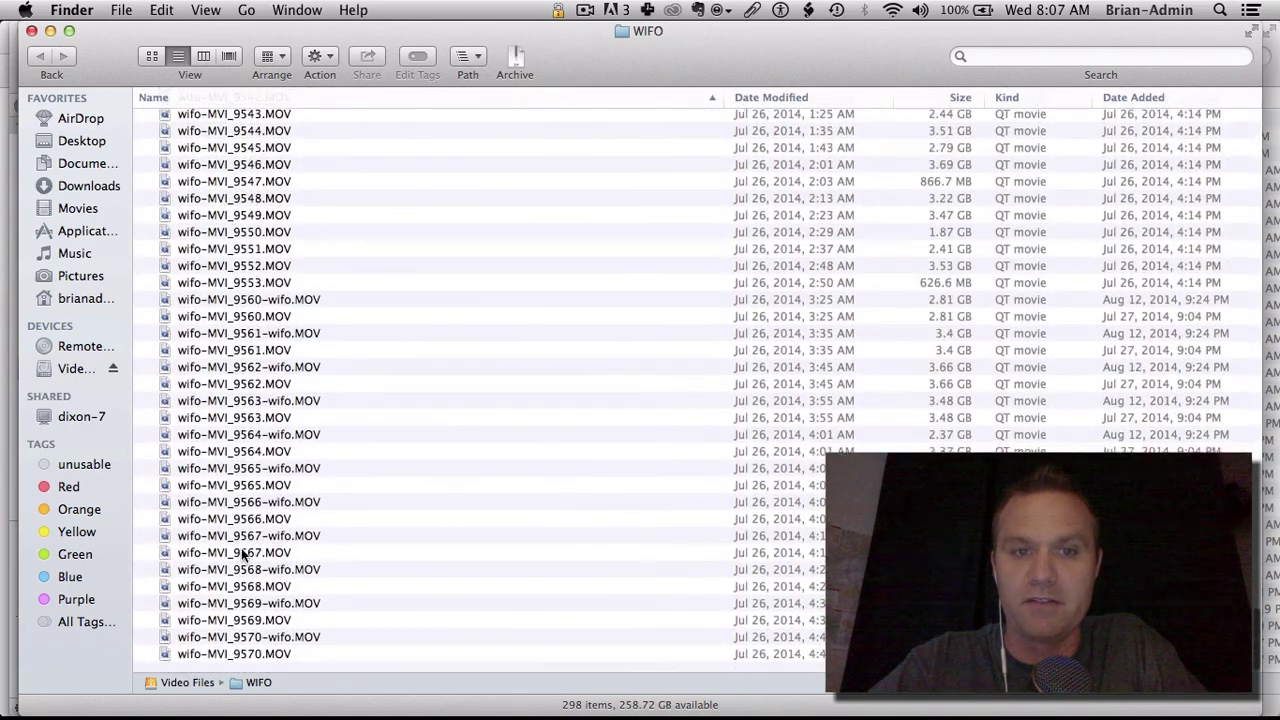
scroll(241, 552, up, 20)
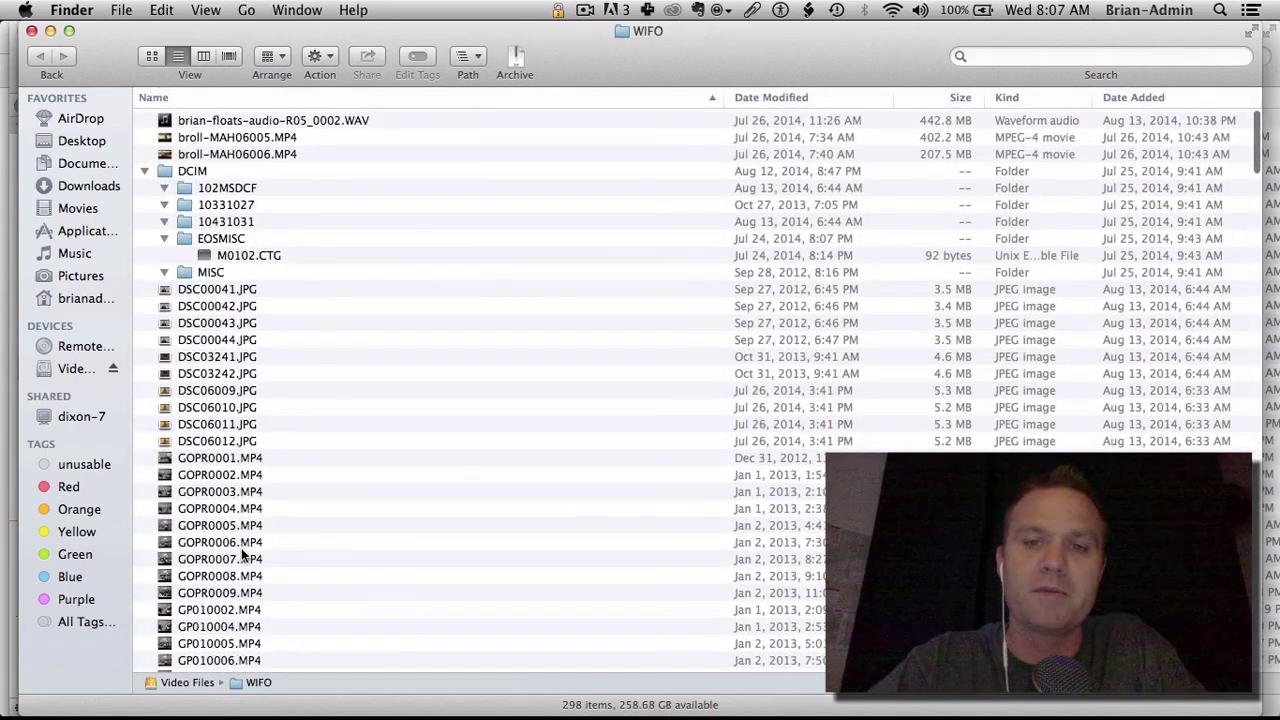